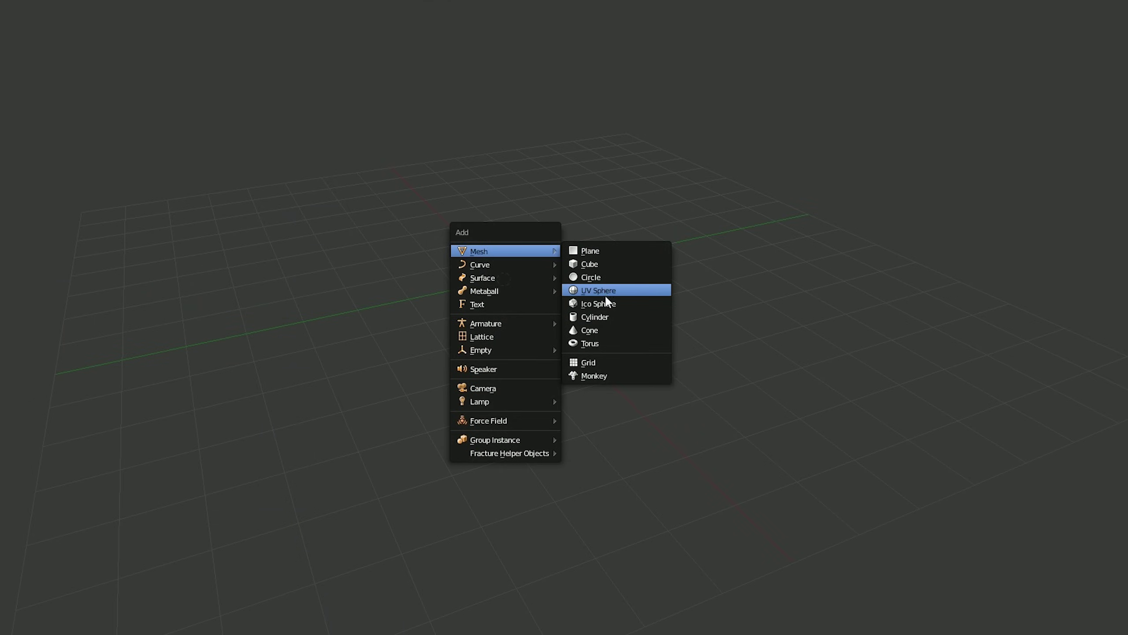
# Step: Add a cylinder and mark its cap edge loops and one vertical side edge as seams
pyautogui.click(596, 316)
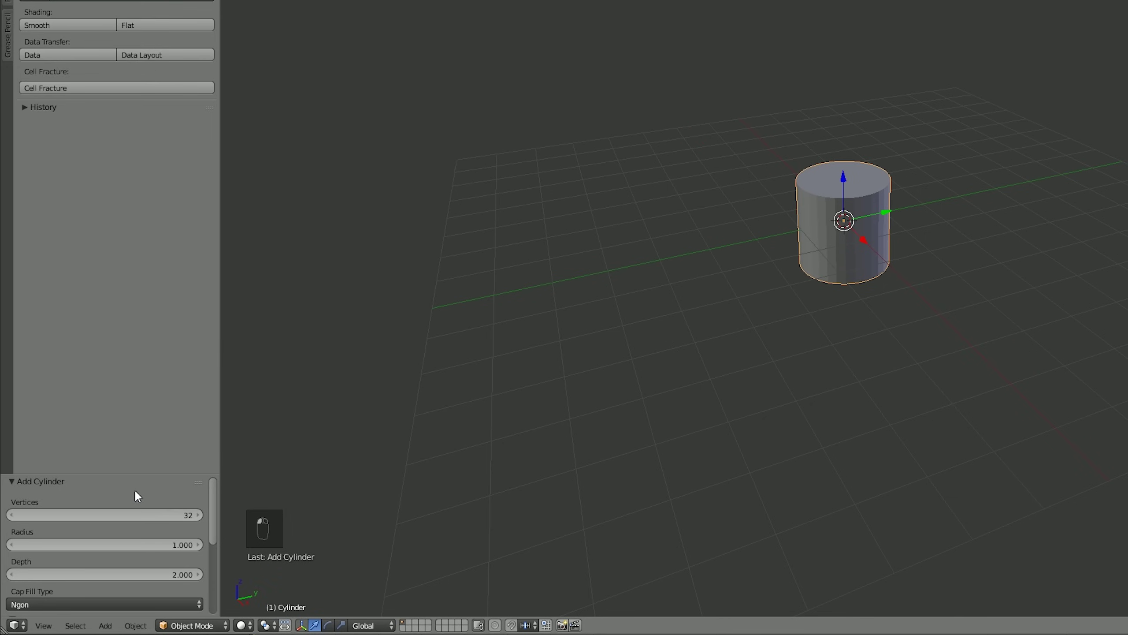
pyautogui.scroll(-4, 134, 486)
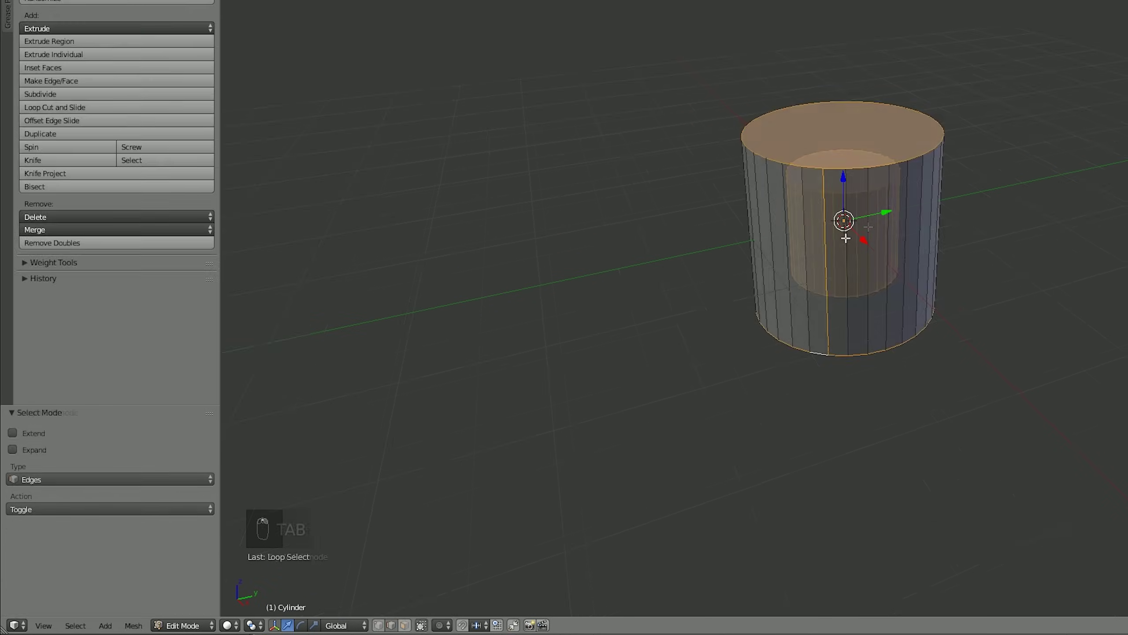
pyautogui.hotkey('ctrl', 'e')
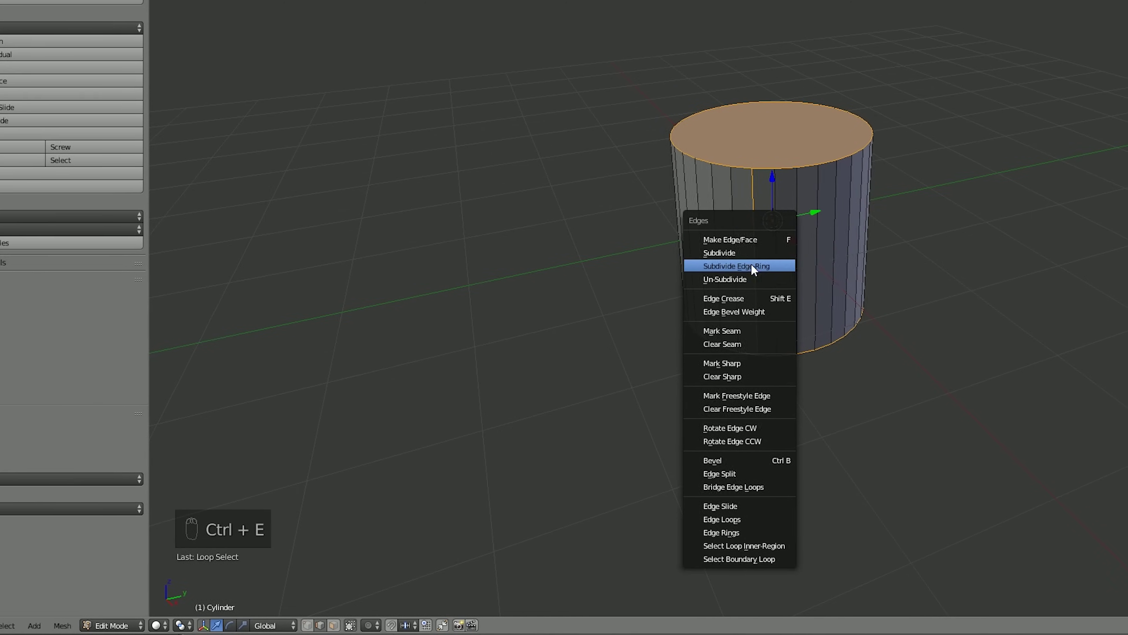
pyautogui.click(719, 331)
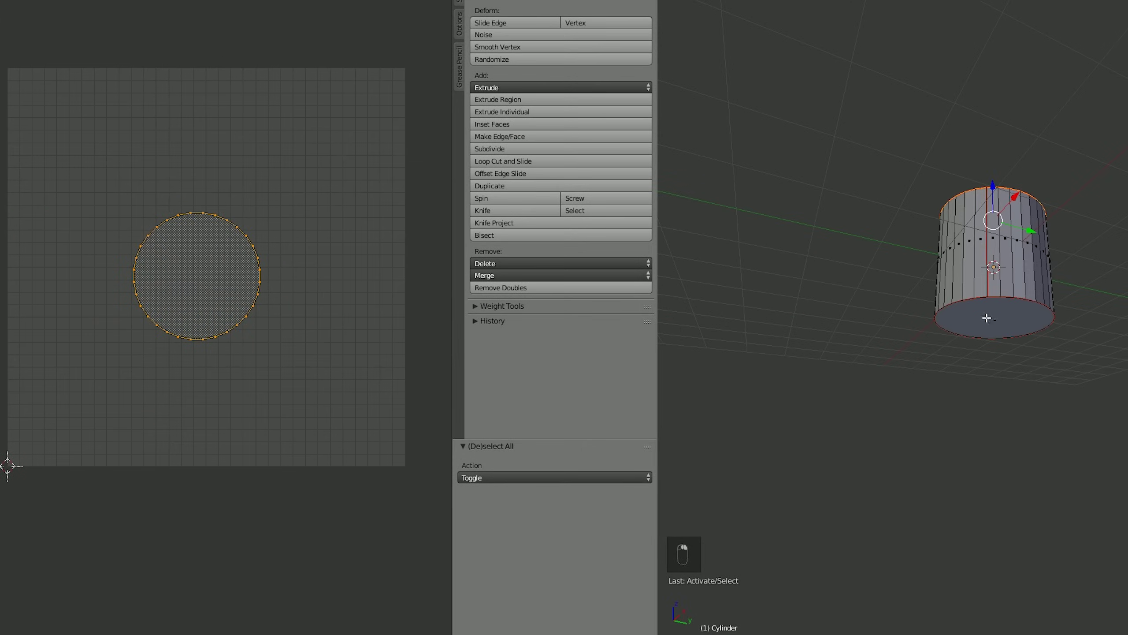
# Step: Delete the cylinder's top and bottom cap faces and box-select across the middle of the UV layout
pyautogui.keyDown('shift'); pyautogui.rightClick(1000, 313); pyautogui.keyUp('shift')
pyautogui.press('Delete')
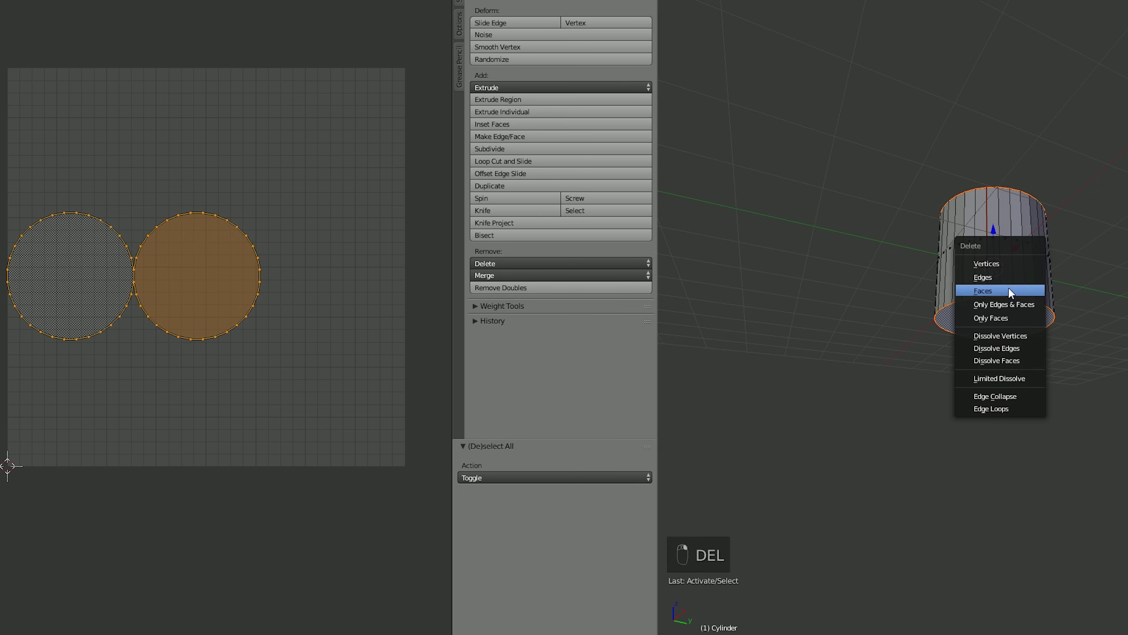
pyautogui.click(1011, 291)
pyautogui.press('b')
pyautogui.moveTo(431, 359); pyautogui.dragTo(2, 294)
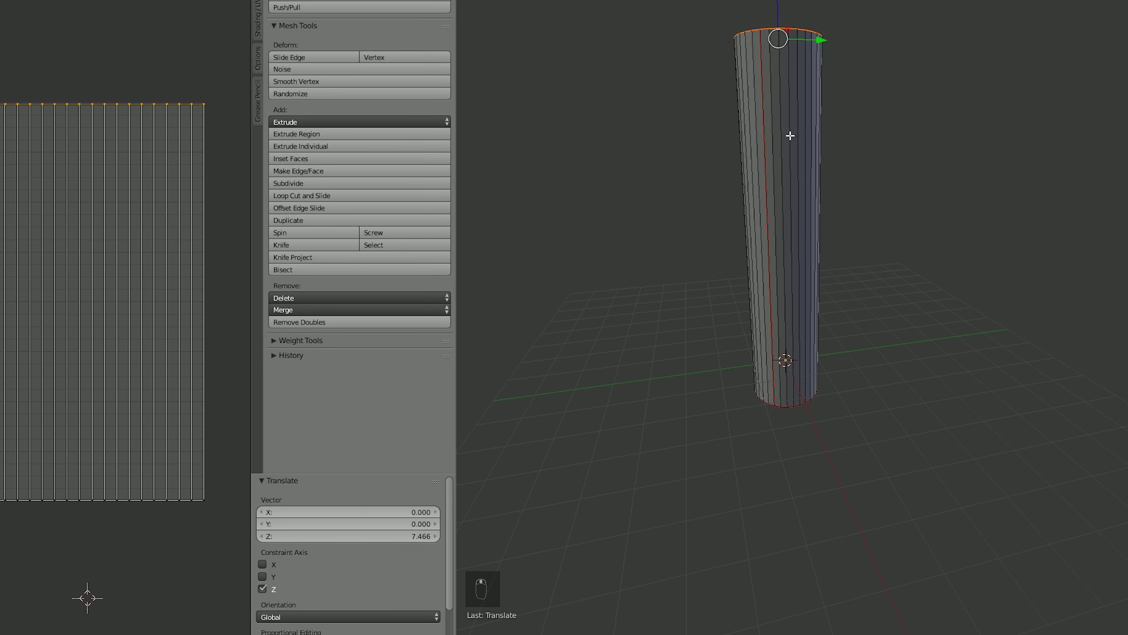
# Step: Flare the cylinder's top rim outward and add a narrower edge loop below it
pyautogui.press('s')
pyautogui.click(846, 201)
pyautogui.hotkey('ctrl', 'r')
pyautogui.click(846, 201)
pyautogui.click(898, 143)
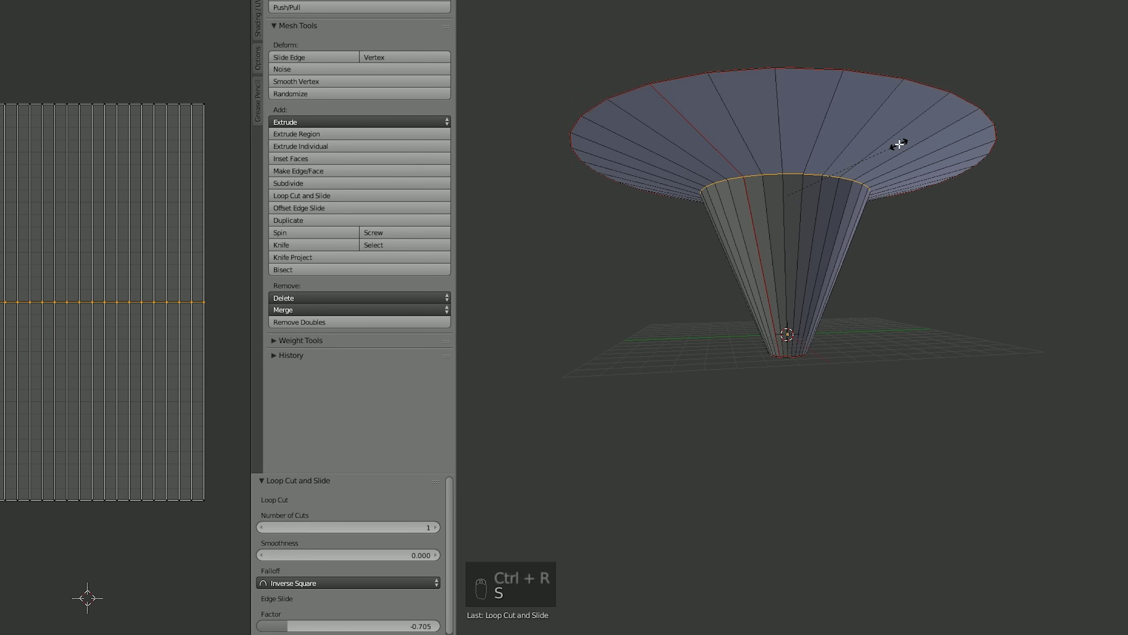
pyautogui.click(851, 231)
# Step: Scale the bottom edge loop outward by about 7.16 to form a wide base
pyautogui.keyDown('alt'); pyautogui.rightClick(787, 353); pyautogui.keyUp('alt')
pyautogui.press('s')
pyautogui.click(793, 315)
# Step: Add several edge loops along the tornado's stem and scale them into alternating bulges and narrowings
pyautogui.scroll(2, 841, 289)
pyautogui.hotkey('ctrl', 'r')
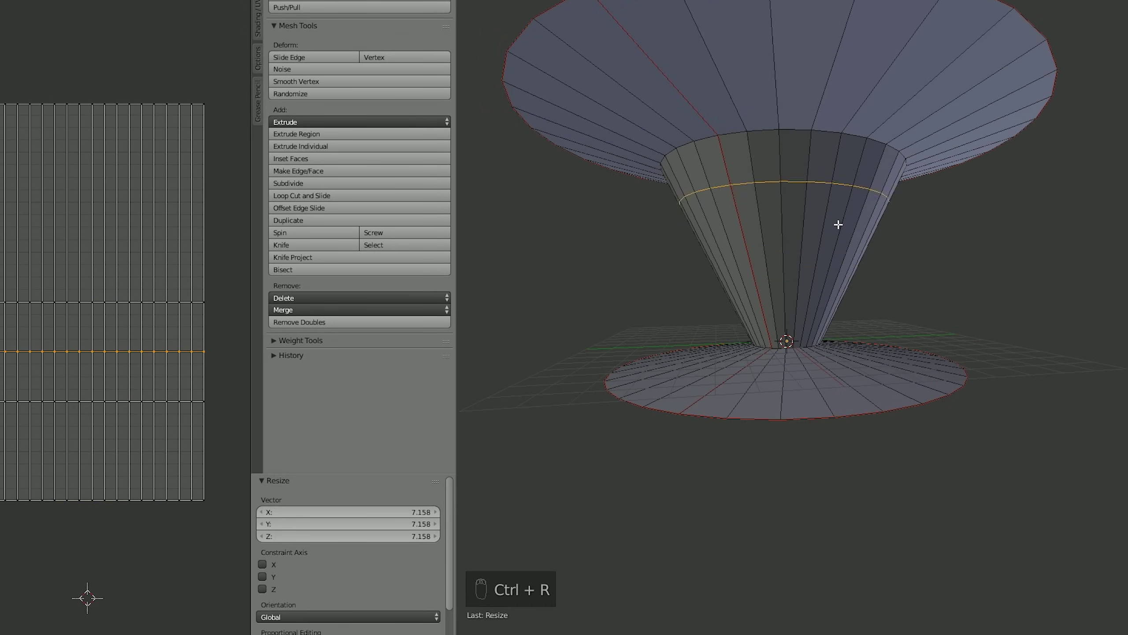
pyautogui.click(838, 223)
pyautogui.press('s')
pyautogui.click(856, 260)
pyautogui.hotkey('ctrl', 'r')
pyautogui.click(937, 303)
pyautogui.press('s')
pyautogui.click(915, 337)
pyautogui.hotkey('ctrl', 'r')
pyautogui.click(890, 369)
pyautogui.press('s')
pyautogui.click(914, 325)
# Step: Add edge loops in the upper bowl and the flared base and scale them to curve the profile
pyautogui.press('a')
pyautogui.press('a')
pyautogui.hotkey('ctrl', 'r')
pyautogui.press('s')
pyautogui.keyDown('alt'); pyautogui.rightClick(786, 202); pyautogui.keyUp('alt')
pyautogui.press('s')
pyautogui.click(986, 213)
pyautogui.hotkey('ctrl', 'r')
pyautogui.press('s')
pyautogui.click(986, 241)
# Step: Stretch the selected stem edge loops along the Z axis by about 1.13
pyautogui.moveTo(987, 241); pyautogui.dragTo(882, 254, button='middle')
pyautogui.press('s')
pyautogui.press('z')
pyautogui.click(896, 268)
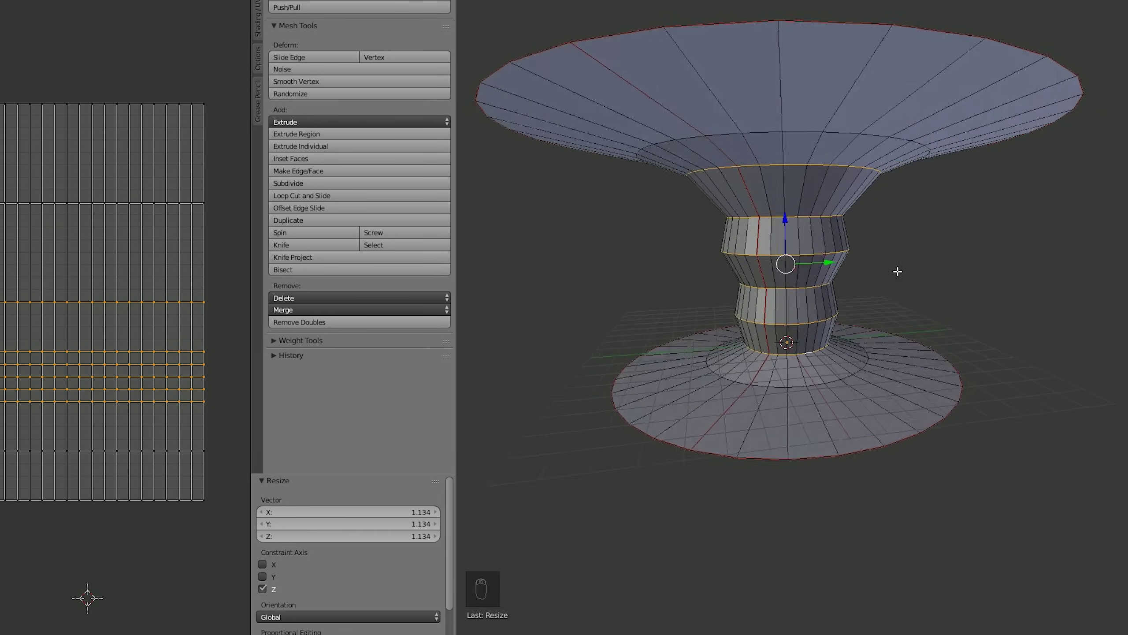
# Step: Reposition the horizontal rows of UV points to space them evenly over the UV grid
pyautogui.press('a')
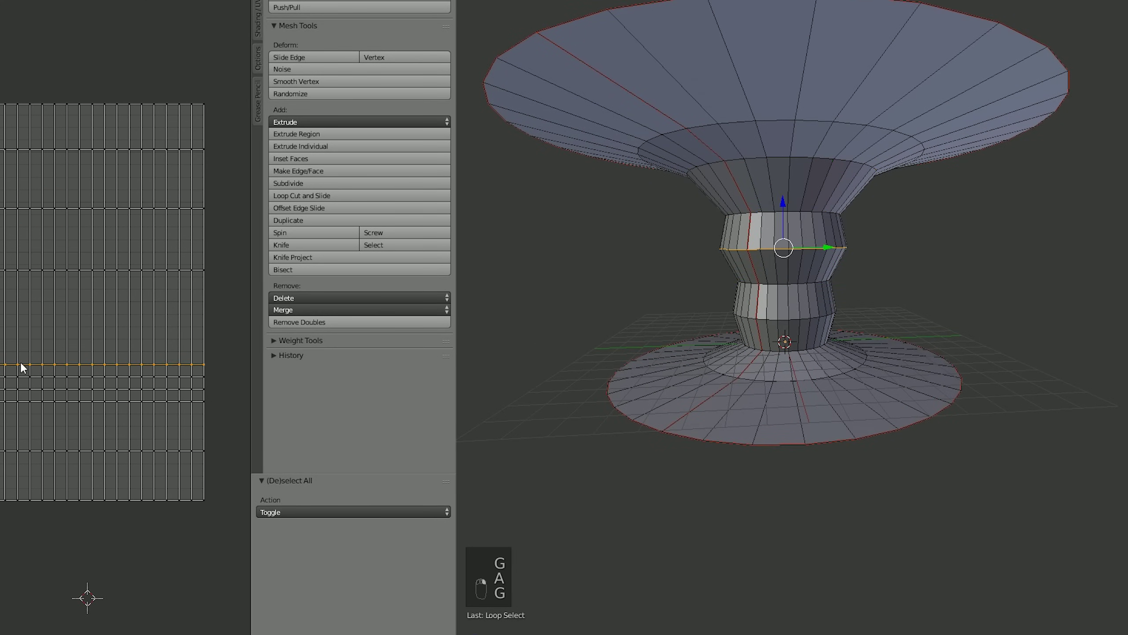
pyautogui.keyDown('alt'); pyautogui.click(41, 403); pyautogui.keyUp('alt')
# Step: Snap the 3D cursor to the bottom edge loop and set the mesh's origin to the 3D cursor
pyautogui.hotkey('shift', 's')
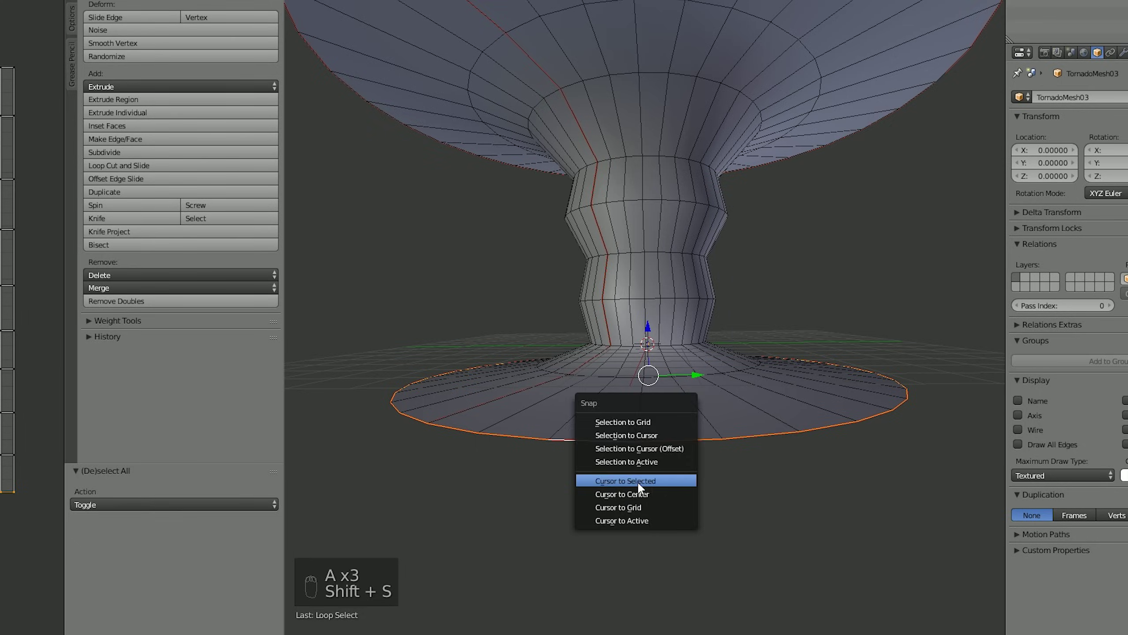
pyautogui.click(637, 481)
pyautogui.moveTo(638, 481); pyautogui.dragTo(699, 355, button='middle')
pyautogui.press('Tab')
pyautogui.hotkey('ctrl', 'alt', 'shift', 'c')
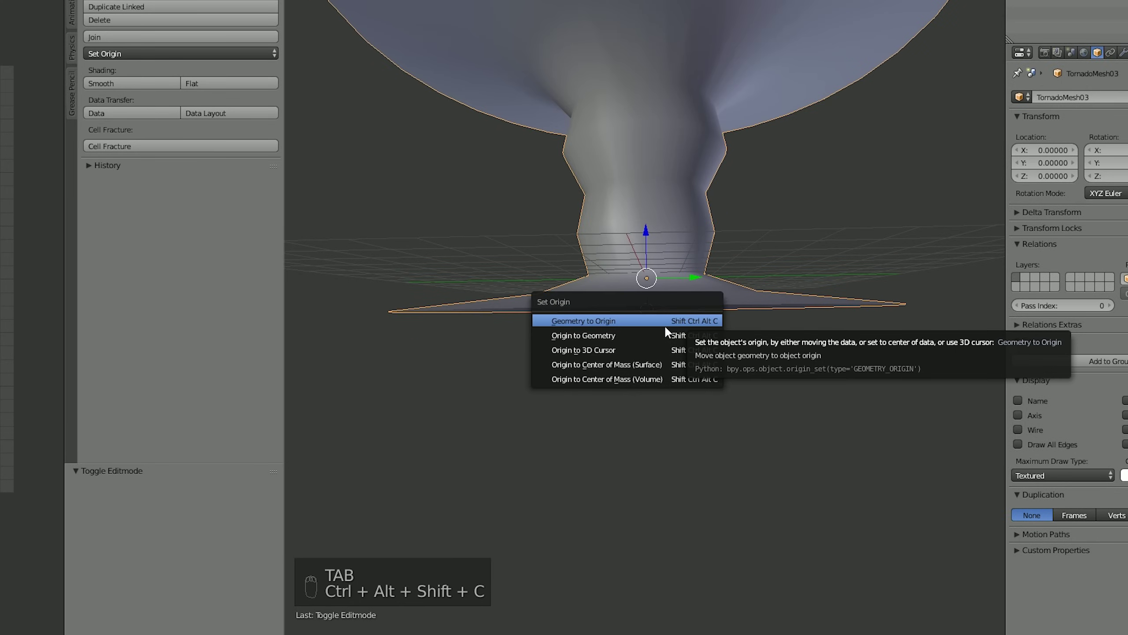
pyautogui.click(616, 351)
pyautogui.press('Tab')
pyautogui.press('Tab')
# Step: Open the export formats for the TornadoMesh03 object
pyautogui.click(38, 25)
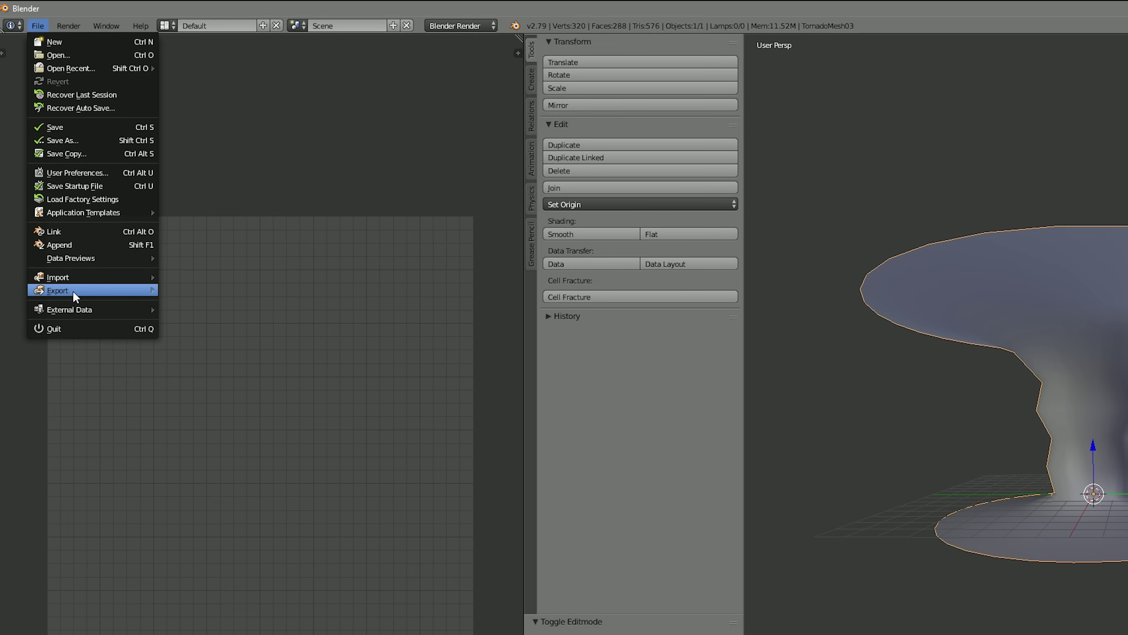
pyautogui.moveTo(72, 289)
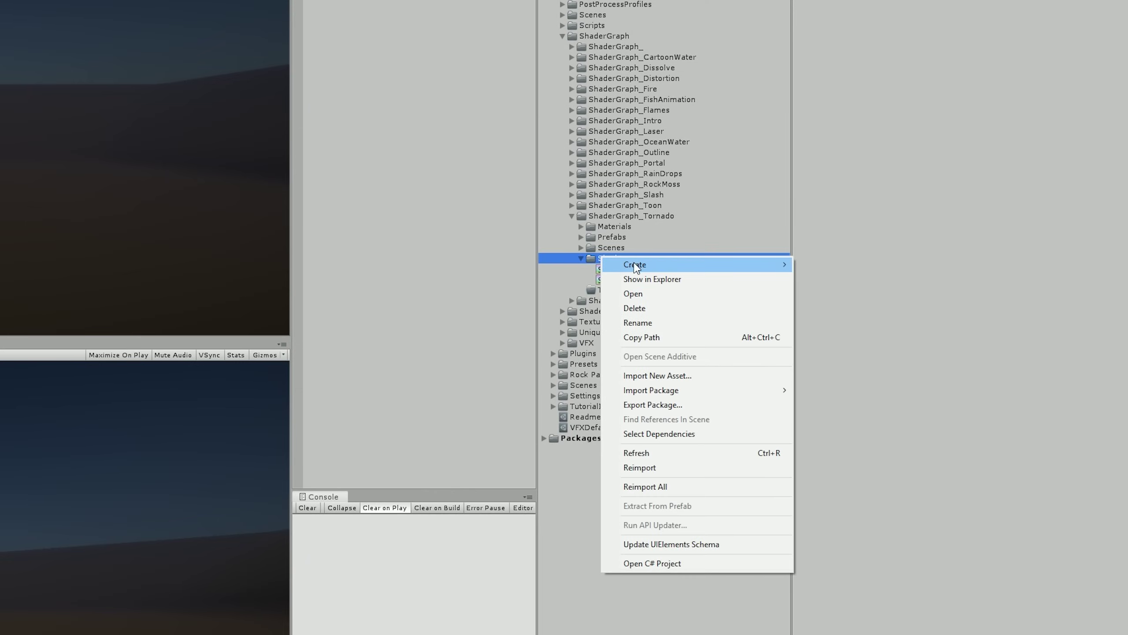
# Step: In Unity, create an Unlit Graph named TornadoShader03_Unlit in the ShaderGraph_Tornado Shaders folder
pyautogui.moveTo(710, 264)
pyautogui.moveTo(925, 253)
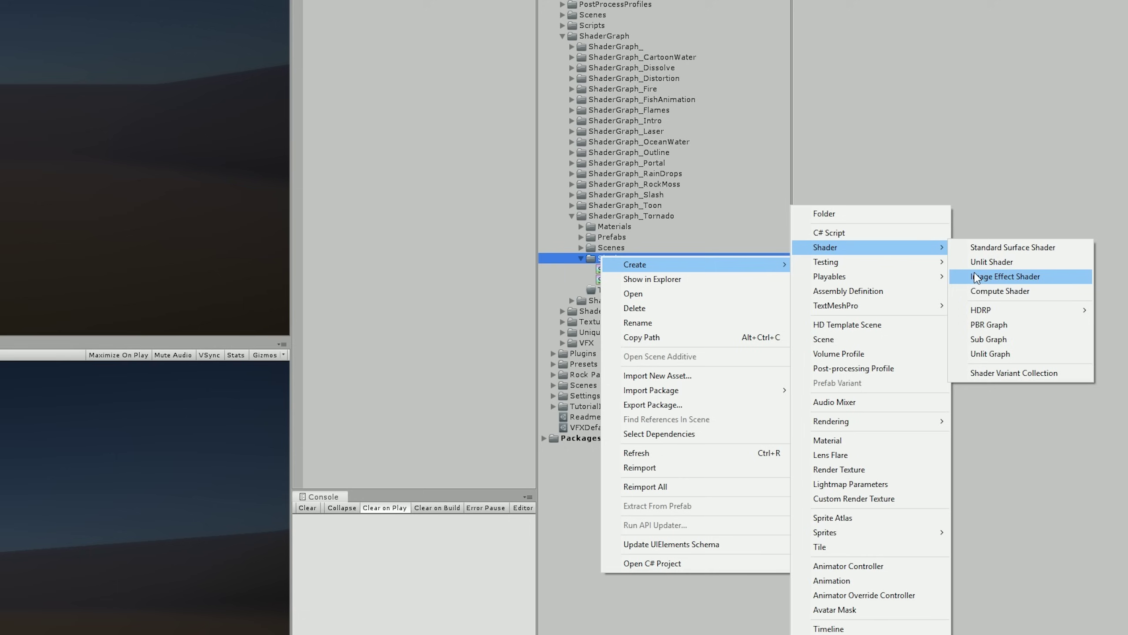
pyautogui.click(999, 353)
pyautogui.write('Torn')
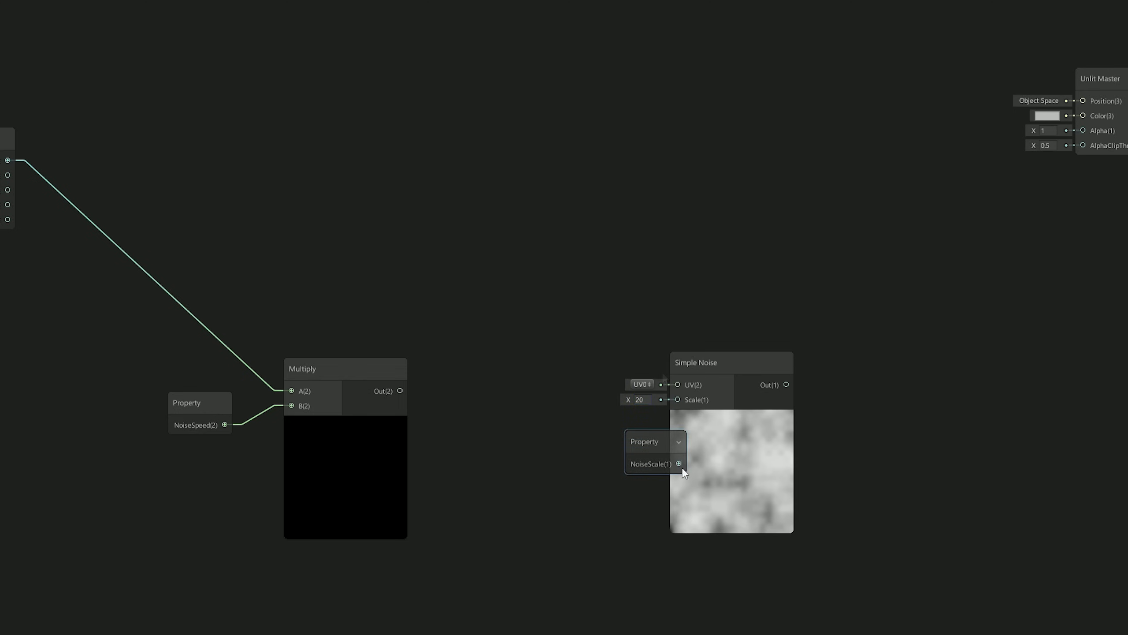
# Step: Connect NoiseScale to the Simple Noise node's Scale and add a Radial Shear node between Multiply and Simple Noise
pyautogui.moveTo(679, 464); pyautogui.dragTo(678, 399)
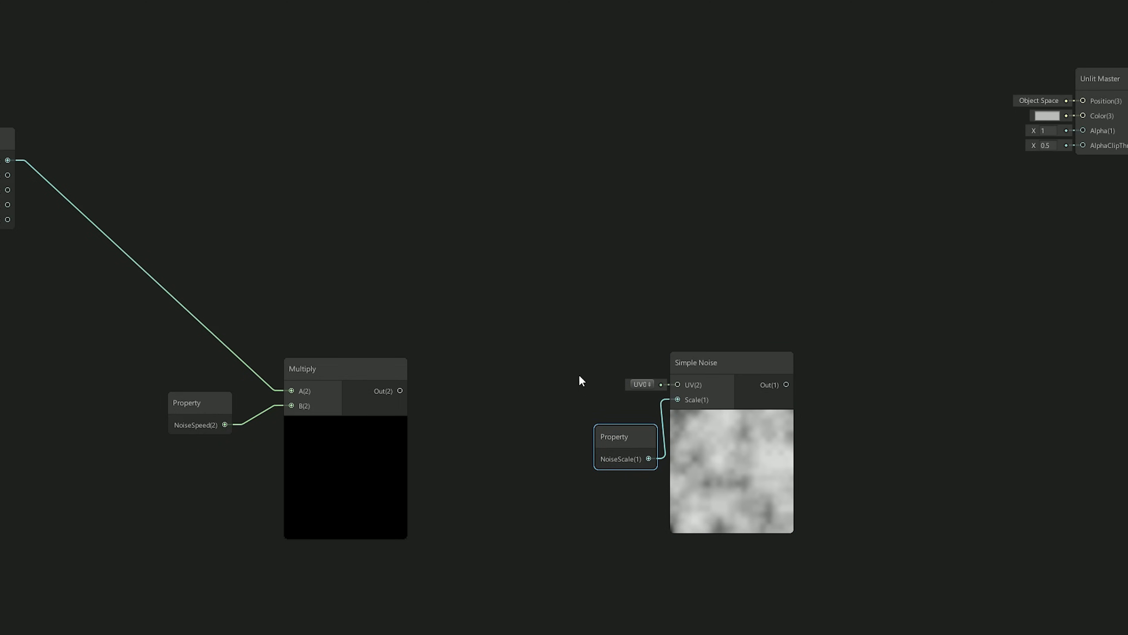
pyautogui.press('space')
pyautogui.write('radi')
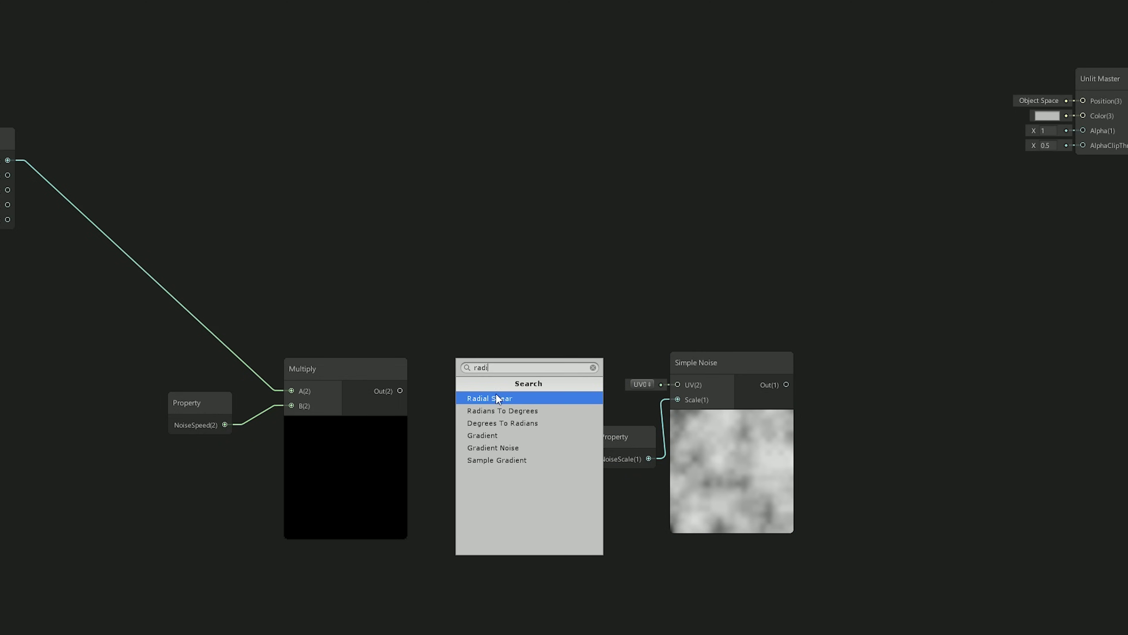
pyautogui.click(495, 398)
pyautogui.moveTo(555, 398); pyautogui.dragTo(524, 358)
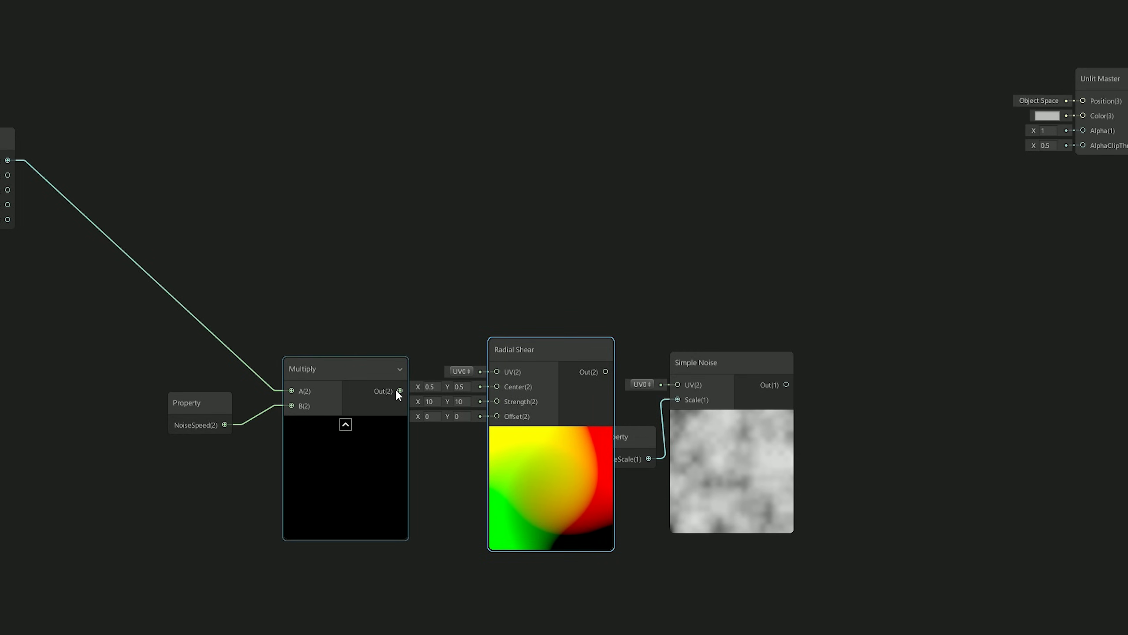
# Step: Connect Multiply to the Radial Shear Offset and Radial Shear to the Simple Noise UV, collapsing the Radial Shear preview
pyautogui.moveTo(400, 390); pyautogui.dragTo(497, 416)
pyautogui.moveTo(557, 354); pyautogui.dragTo(678, 384)
pyautogui.click(541, 408)
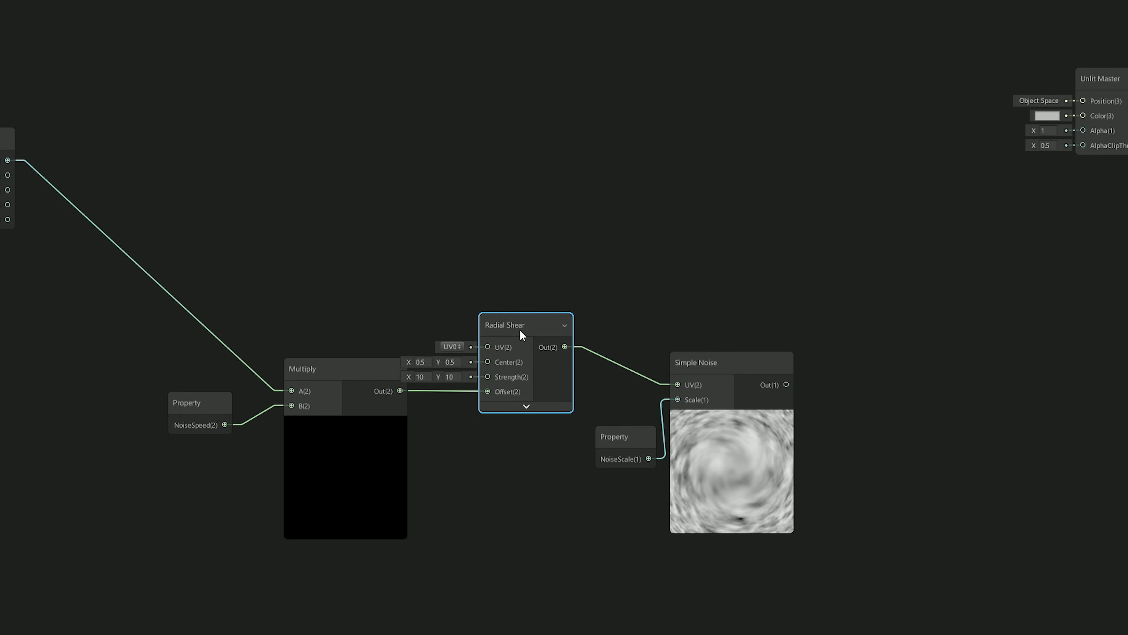
# Step: Move the Simple Noise node up level with Radial Shear and connect its output to the Unlit Master's AlphaClipThreshold
pyautogui.click(698, 361)
pyautogui.moveTo(698, 362); pyautogui.dragTo(694, 323)
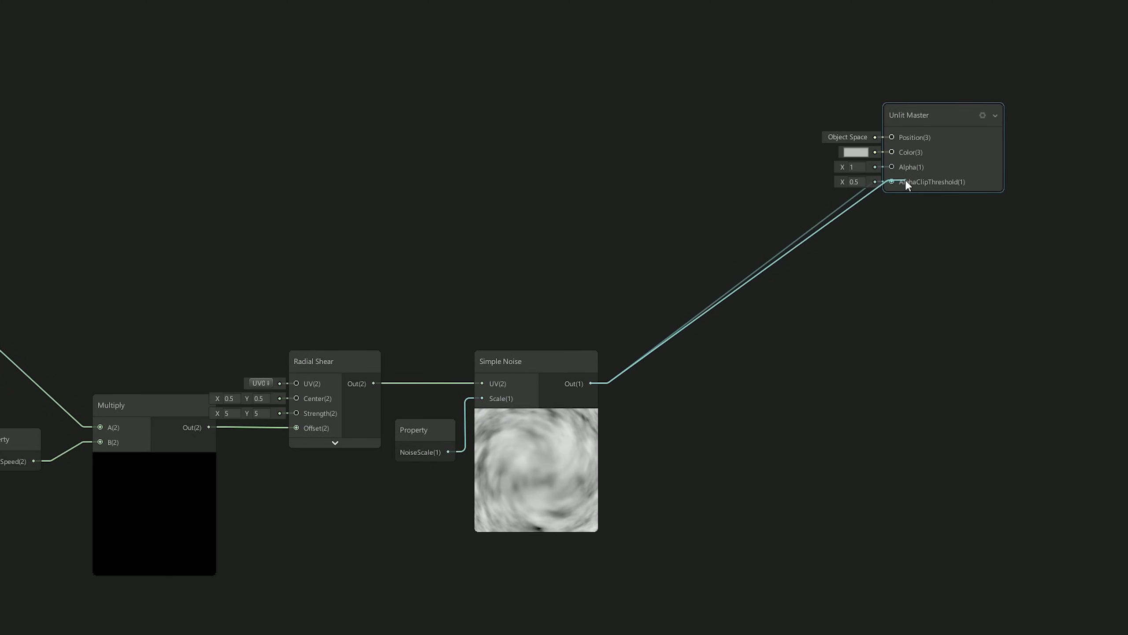
pyautogui.moveTo(904, 181); pyautogui.dragTo(892, 182)
# Step: Add a Vector1 property named Dissolve, place it first in the property list and set its mode to Slider
pyautogui.click(220, 41)
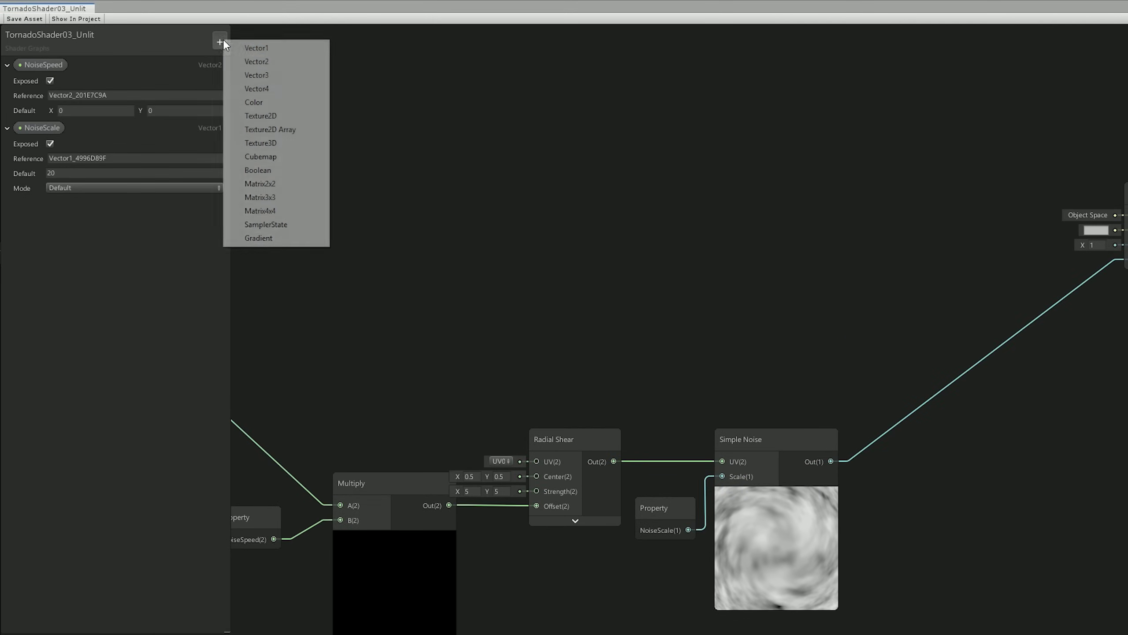
pyautogui.click(244, 48)
pyautogui.press('Return')
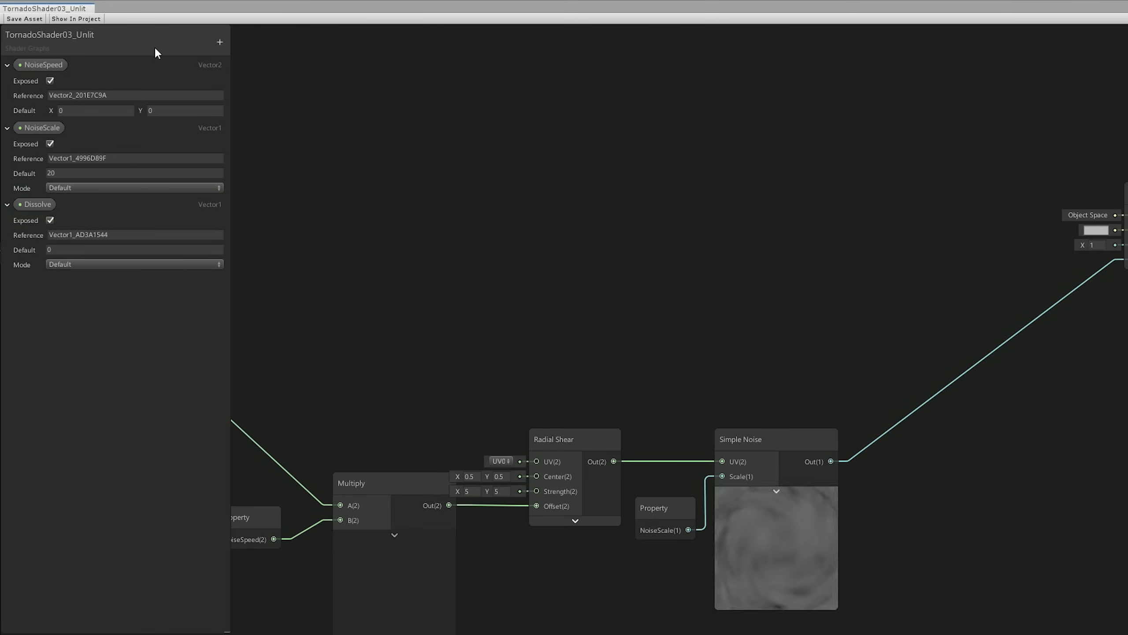
pyautogui.moveTo(36, 204); pyautogui.dragTo(41, 66)
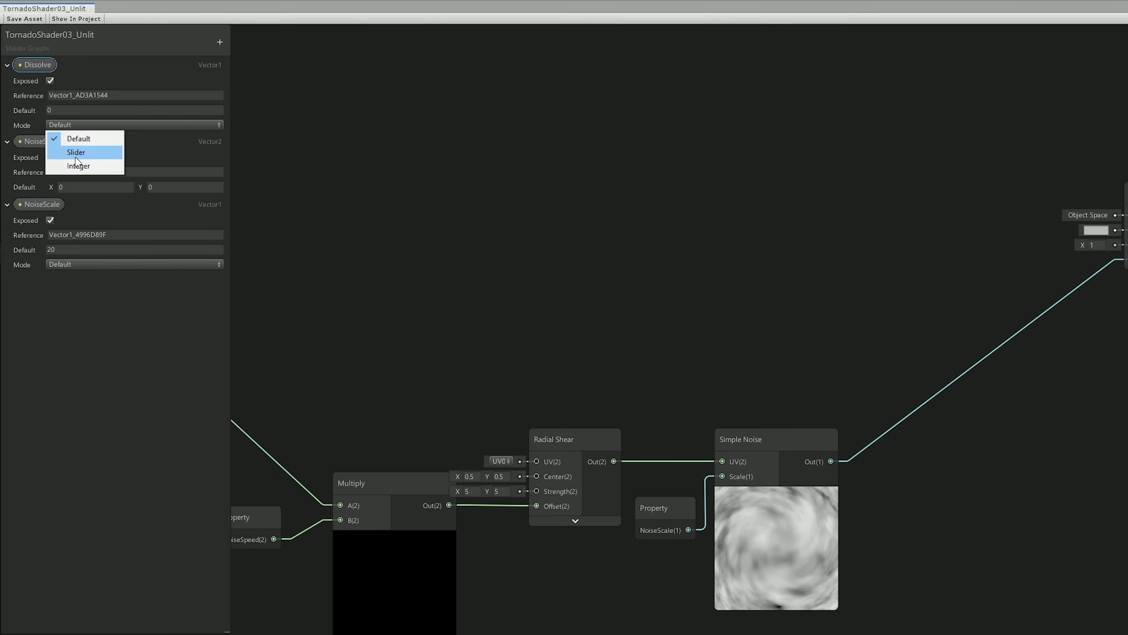
pyautogui.click(76, 153)
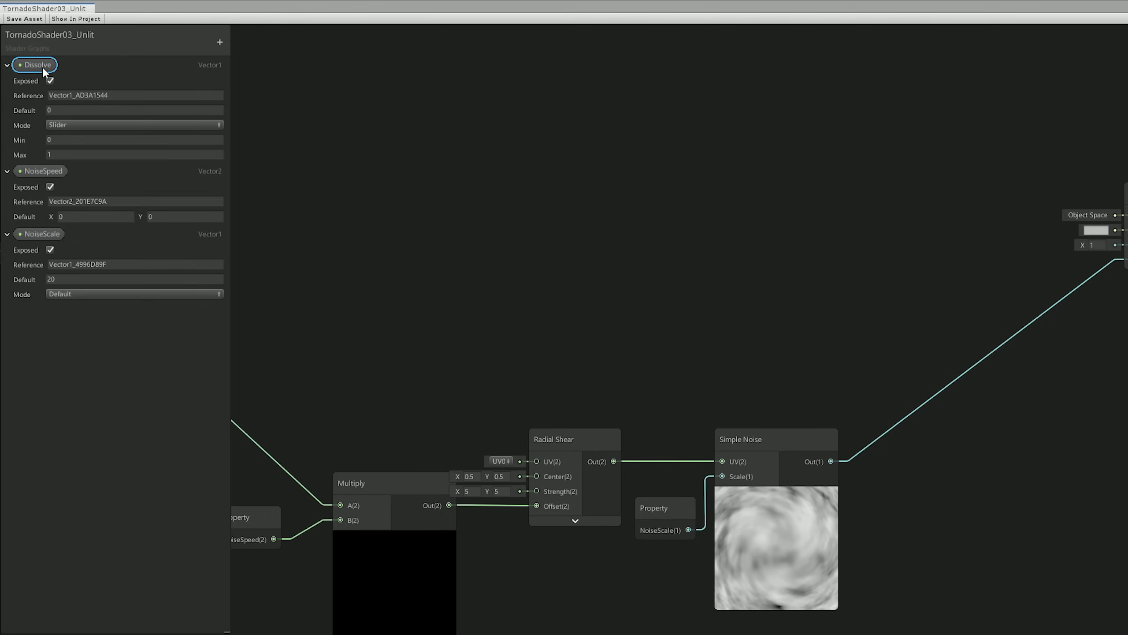
# Step: Place the Dissolve property in the graph, connect it to the Unlit Master's Alpha and align it beside that node
pyautogui.moveTo(42, 67); pyautogui.dragTo(1000, 254)
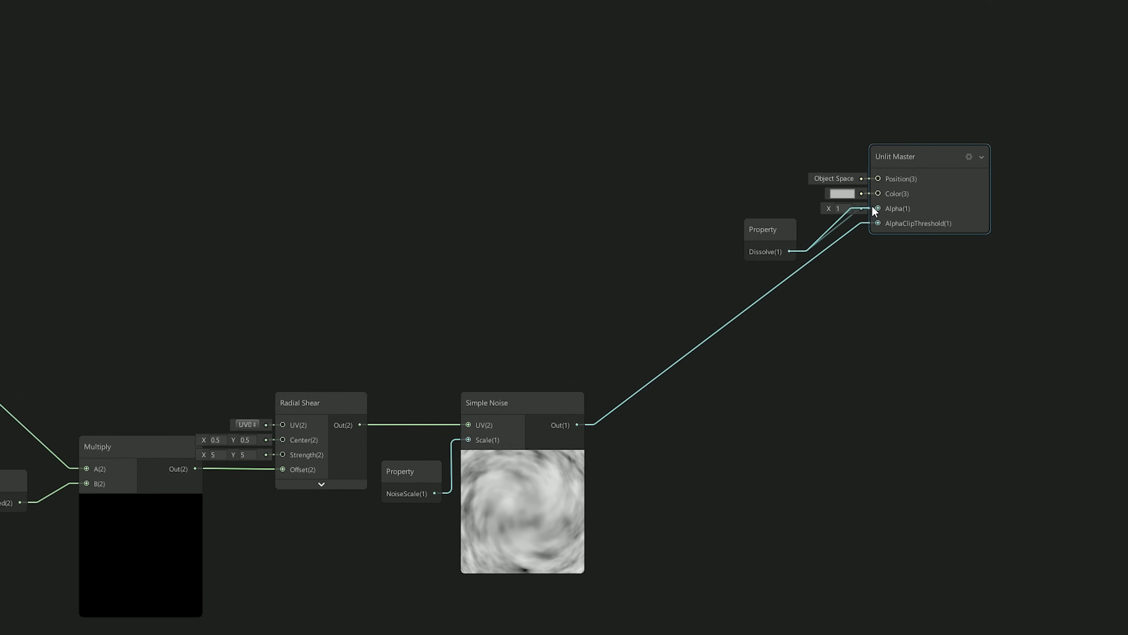
pyautogui.moveTo(873, 206); pyautogui.dragTo(873, 208)
pyautogui.click(769, 231)
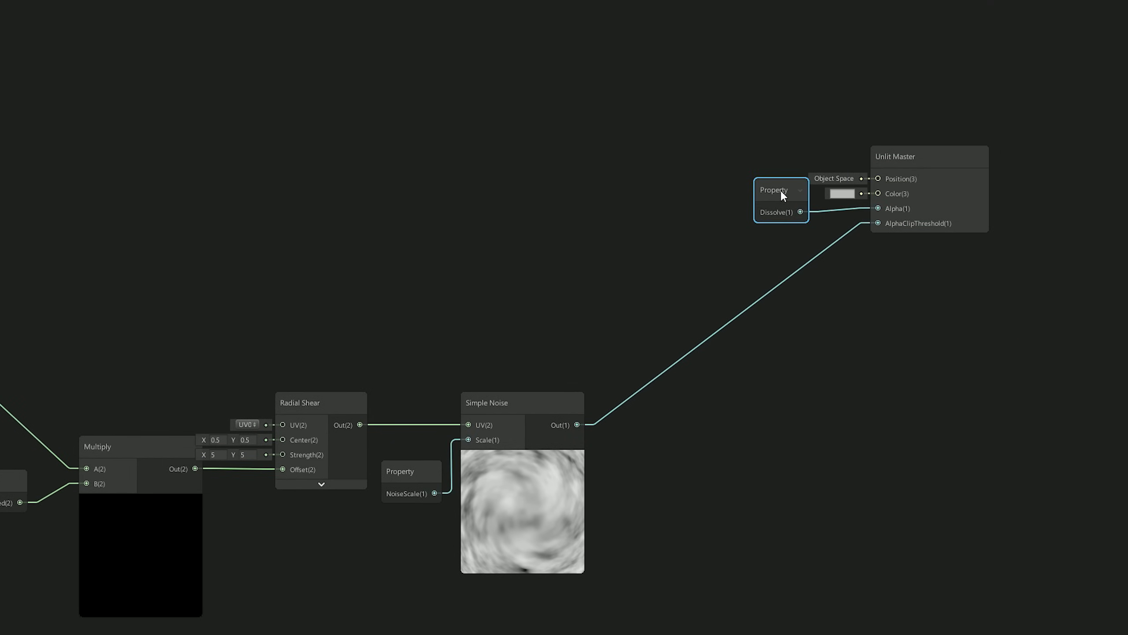
pyautogui.moveTo(780, 189); pyautogui.dragTo(781, 183)
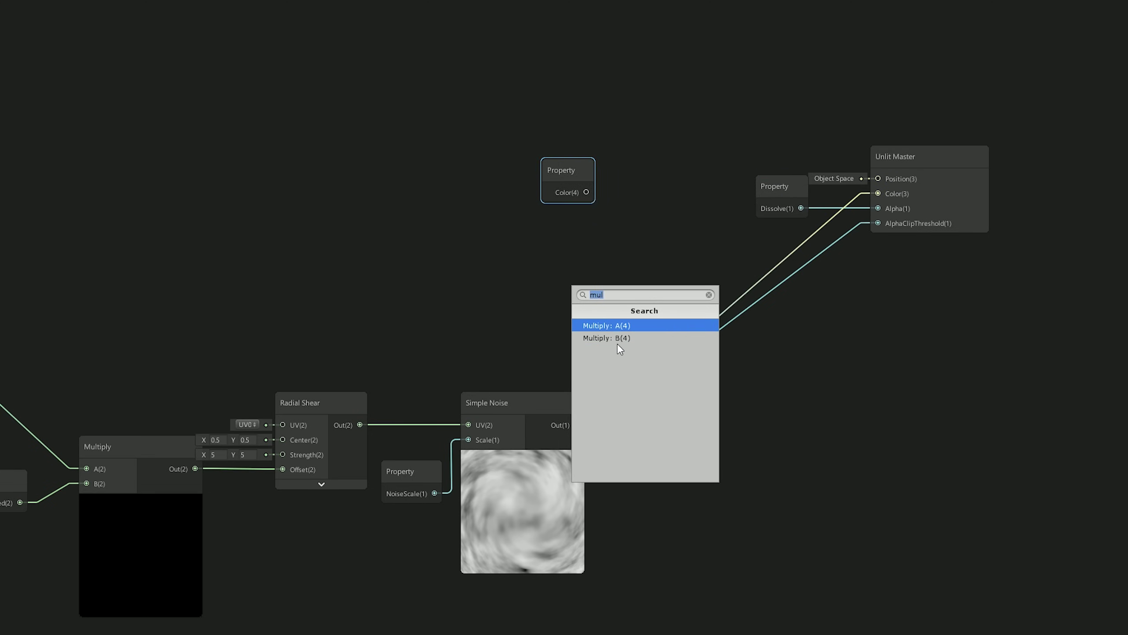
# Step: Multiply the Color property by the Simple Noise output, feed the result into the Unlit Master's Color and collapse the Multiply preview
pyautogui.click(618, 341)
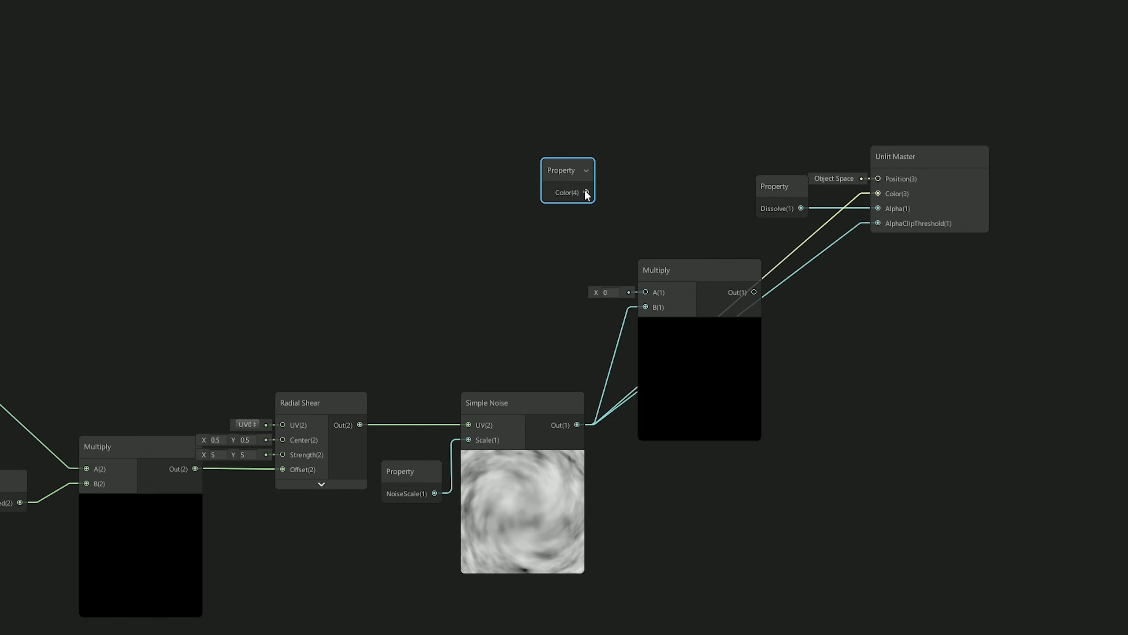
pyautogui.moveTo(645, 295); pyautogui.dragTo(645, 293)
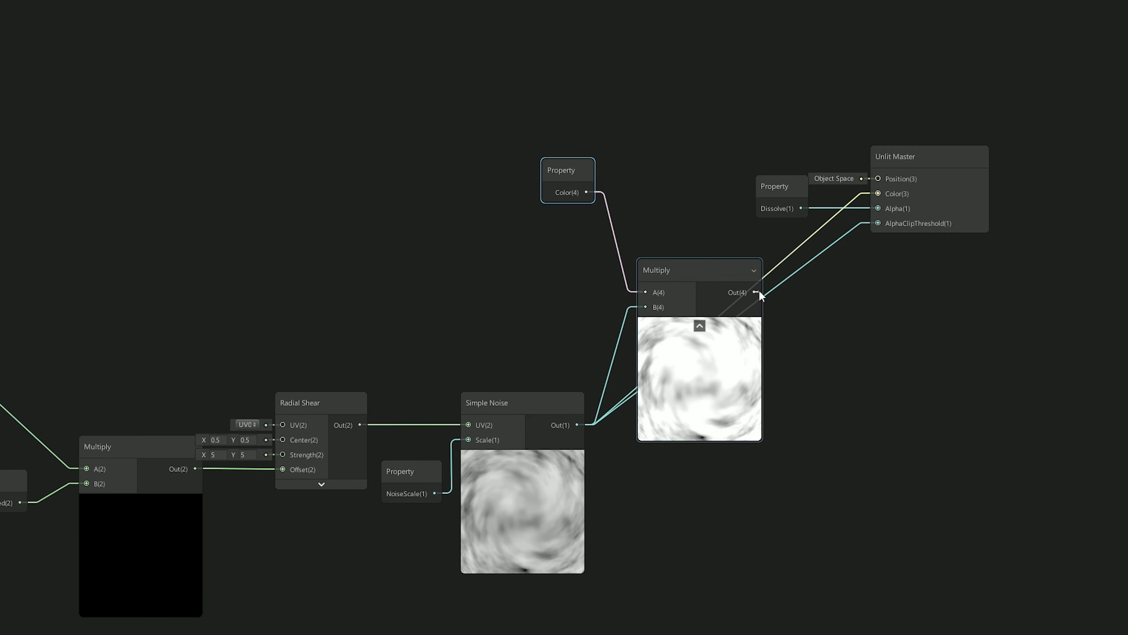
pyautogui.moveTo(754, 292); pyautogui.dragTo(870, 196)
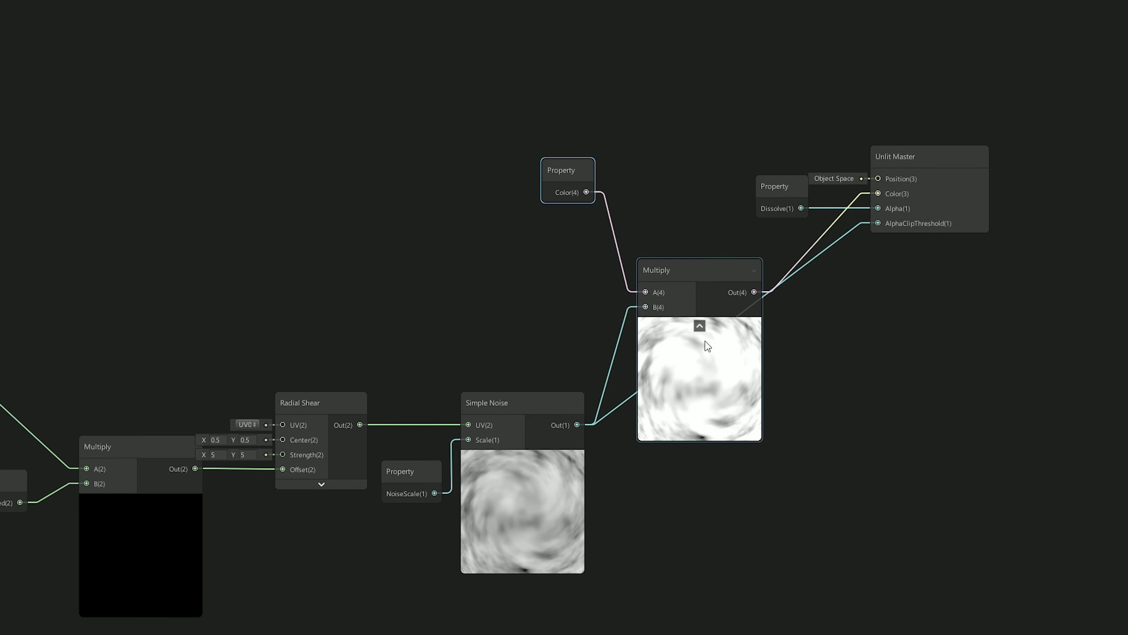
pyautogui.click(699, 325)
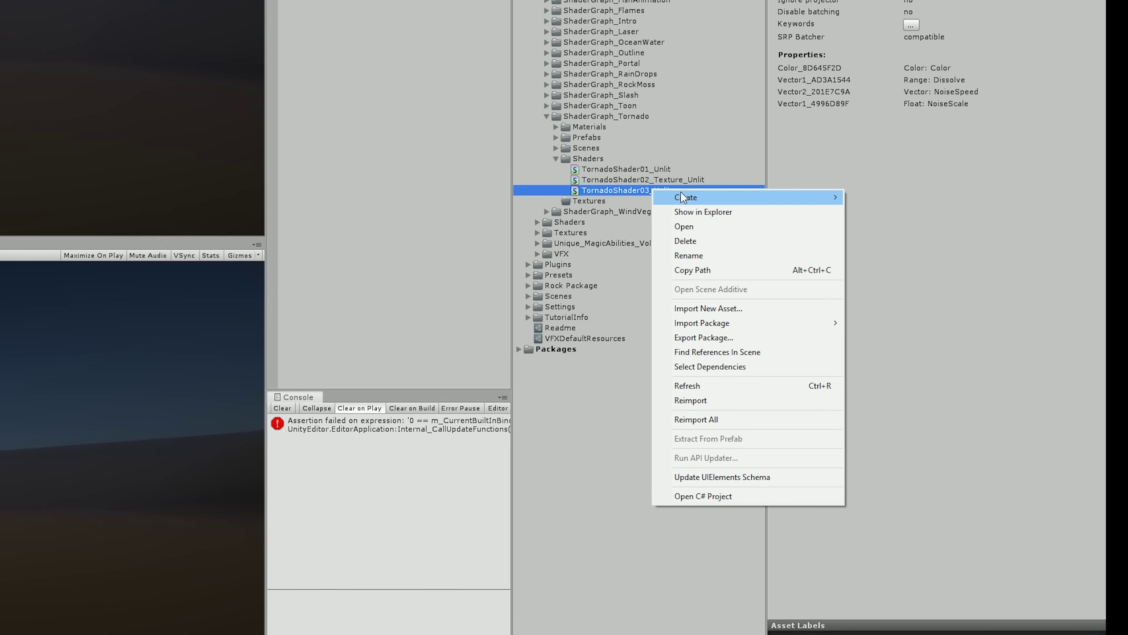
# Step: Create a material from the TornadoShader03_Unlit shader
pyautogui.moveTo(827, 197)
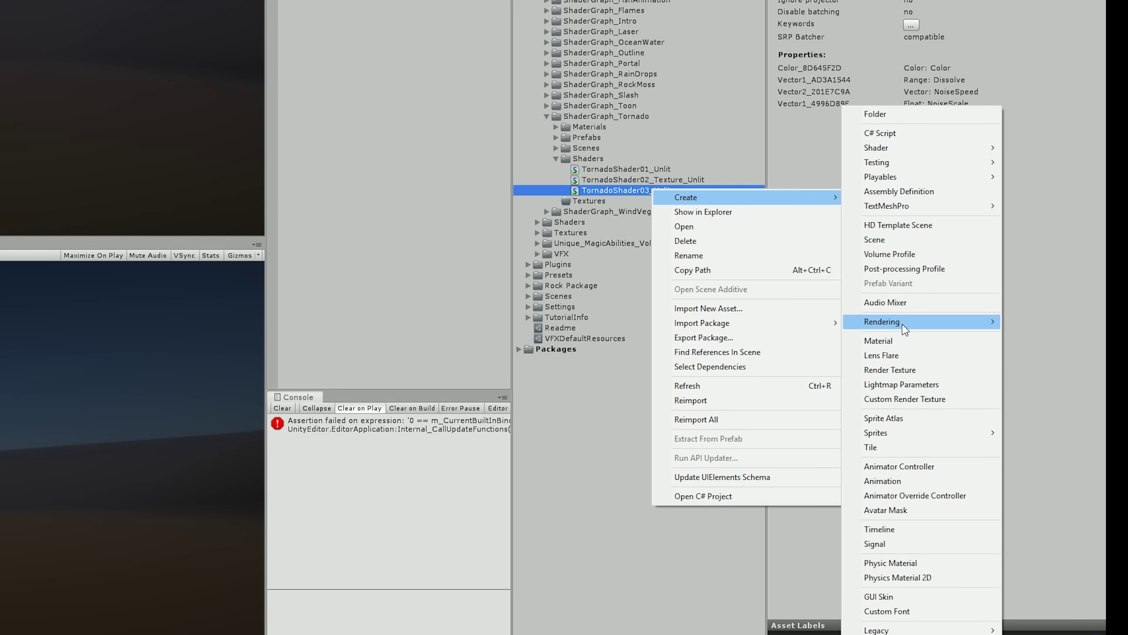
pyautogui.click(879, 340)
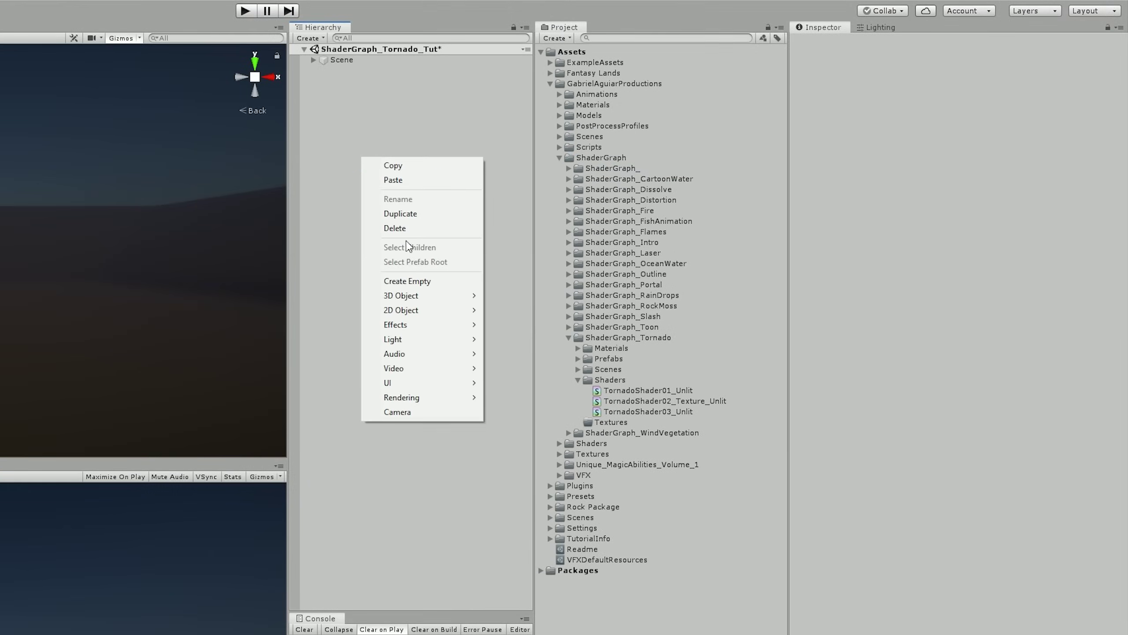
# Step: Create an empty object named vfx_Tornado03_tut and add a child particle system to it named Core
pyautogui.click(407, 281)
pyautogui.rightClick(373, 70)
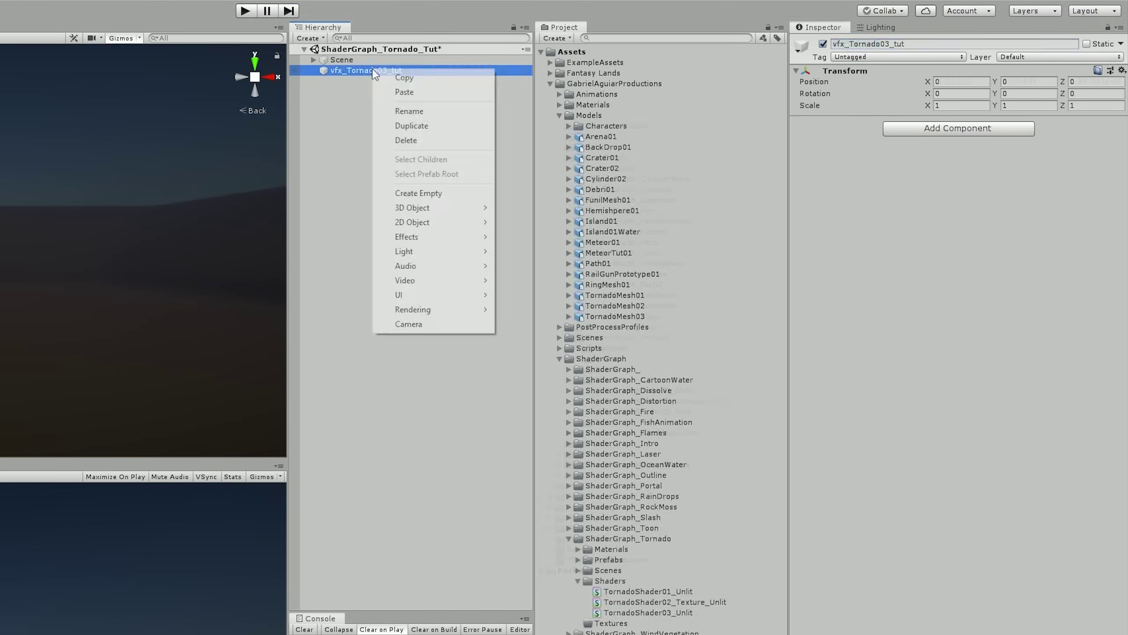
pyautogui.moveTo(425, 238)
pyautogui.click(532, 236)
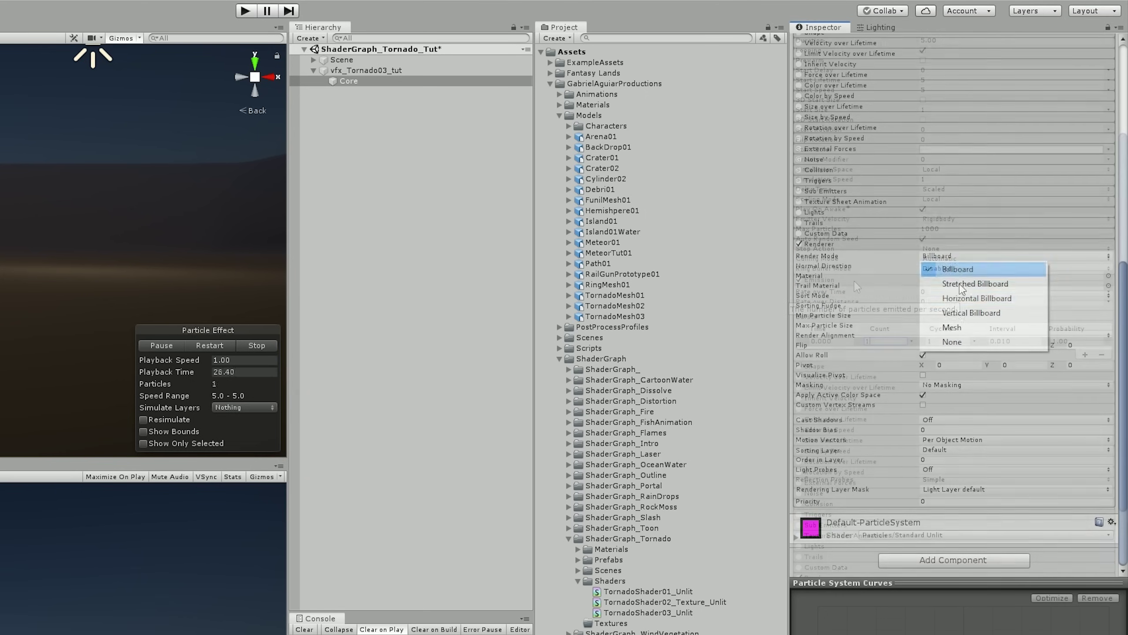
# Step: Render the Core particles as a mesh using TornadoMesh03 and assign them the TornadoShader03_Unlit material
pyautogui.click(948, 323)
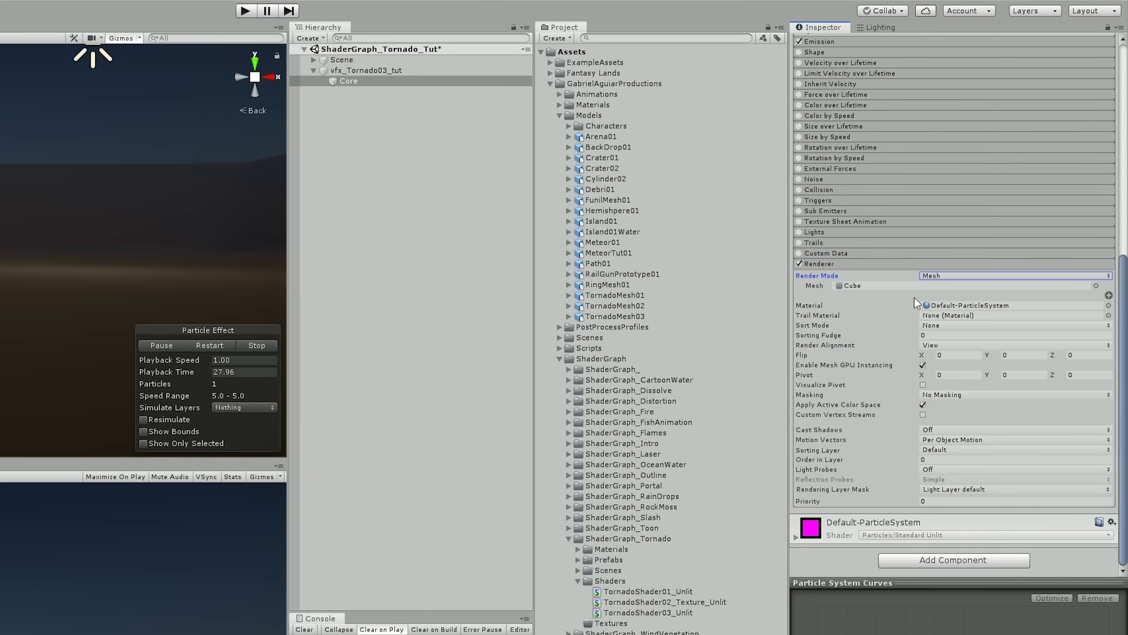
pyautogui.click(568, 316)
pyautogui.moveTo(622, 326); pyautogui.dragTo(727, 310)
pyautogui.moveTo(866, 289); pyautogui.dragTo(866, 288)
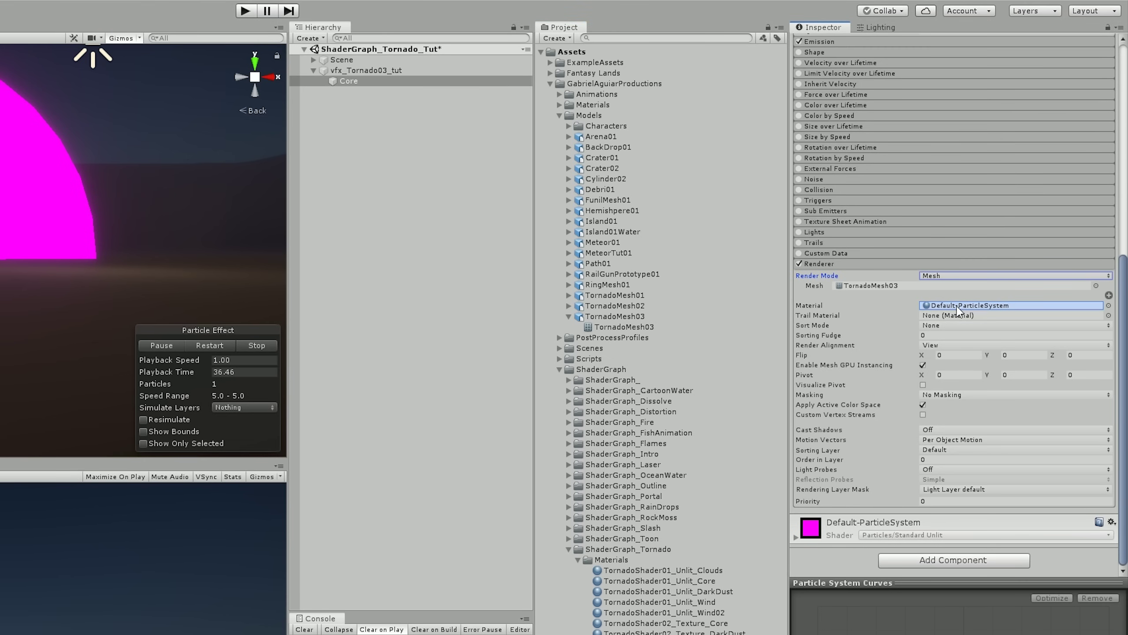
pyautogui.moveTo(957, 308); pyautogui.dragTo(957, 308)
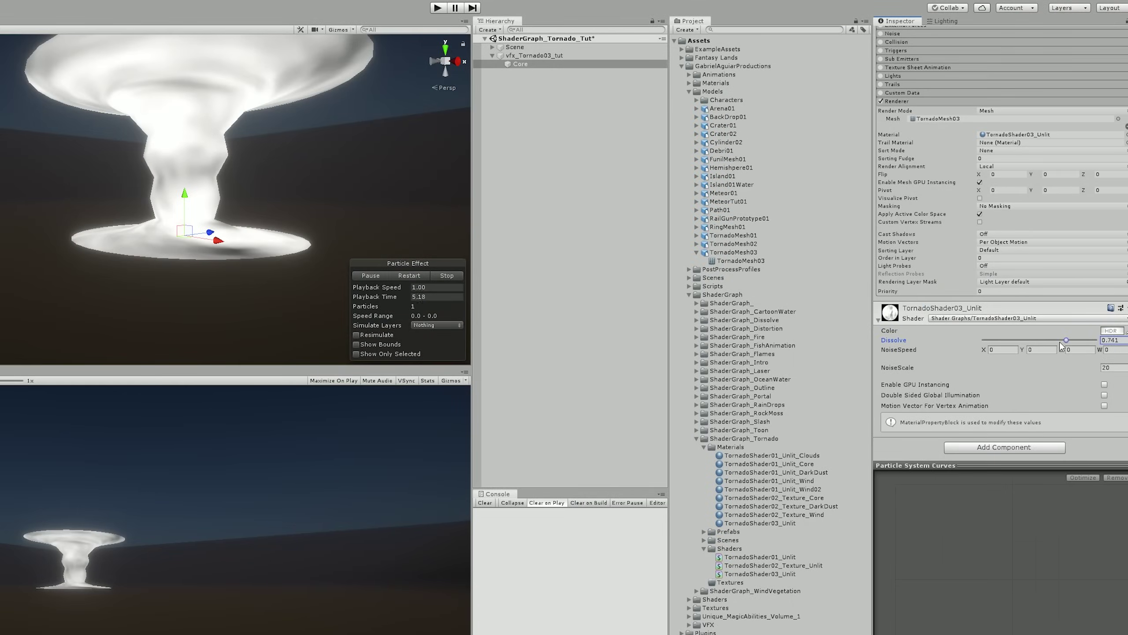
# Step: Lower the tornado material's Dissolve below 0.741 and set its HDR color to light blue with H 221, S 63, V 100 and intensity 2.4
pyautogui.moveTo(1060, 342); pyautogui.dragTo(1030, 343)
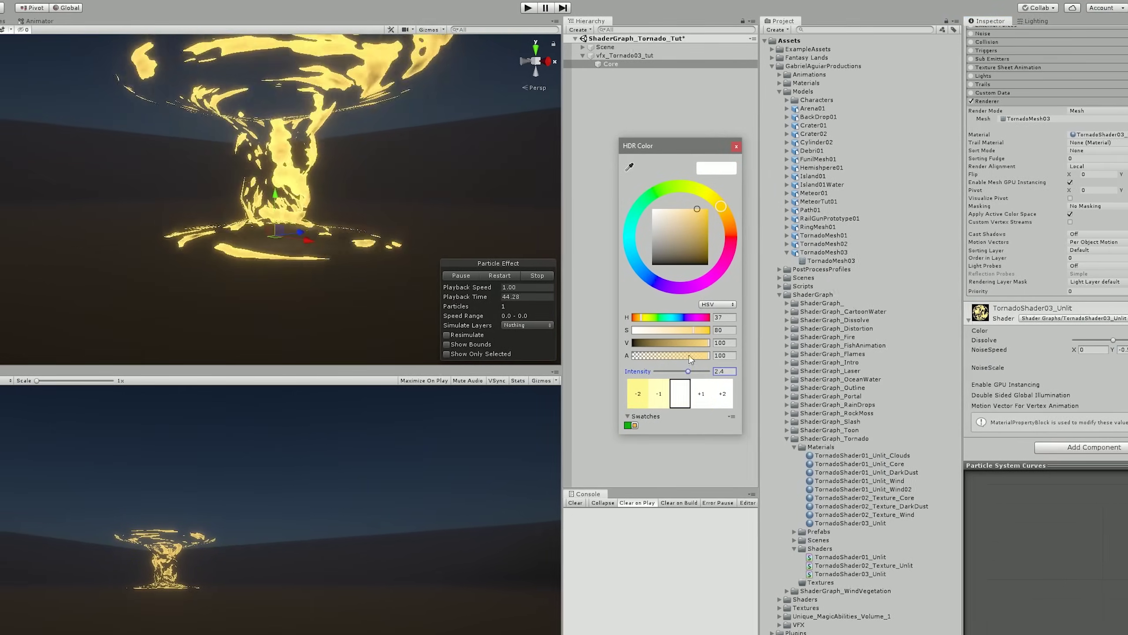
pyautogui.click(688, 209)
pyautogui.moveTo(732, 197)
pyautogui.mouseDown()
pyautogui.moveTo(657, 215)
pyautogui.moveTo(642, 296)
pyautogui.moveTo(661, 290)
pyautogui.mouseUp()
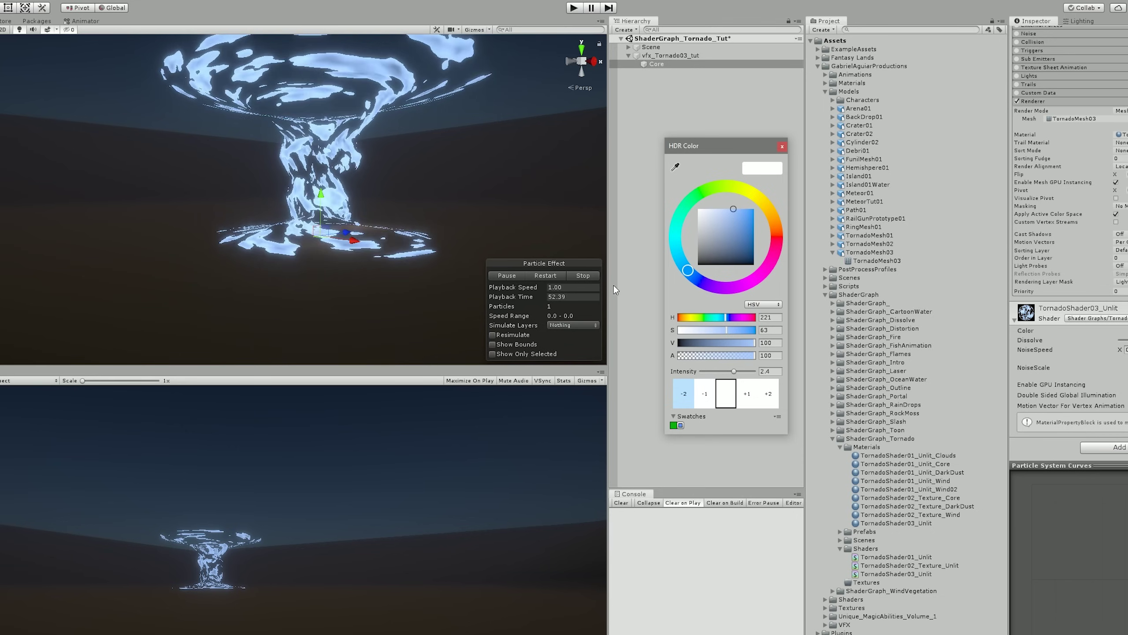
pyautogui.click(783, 146)
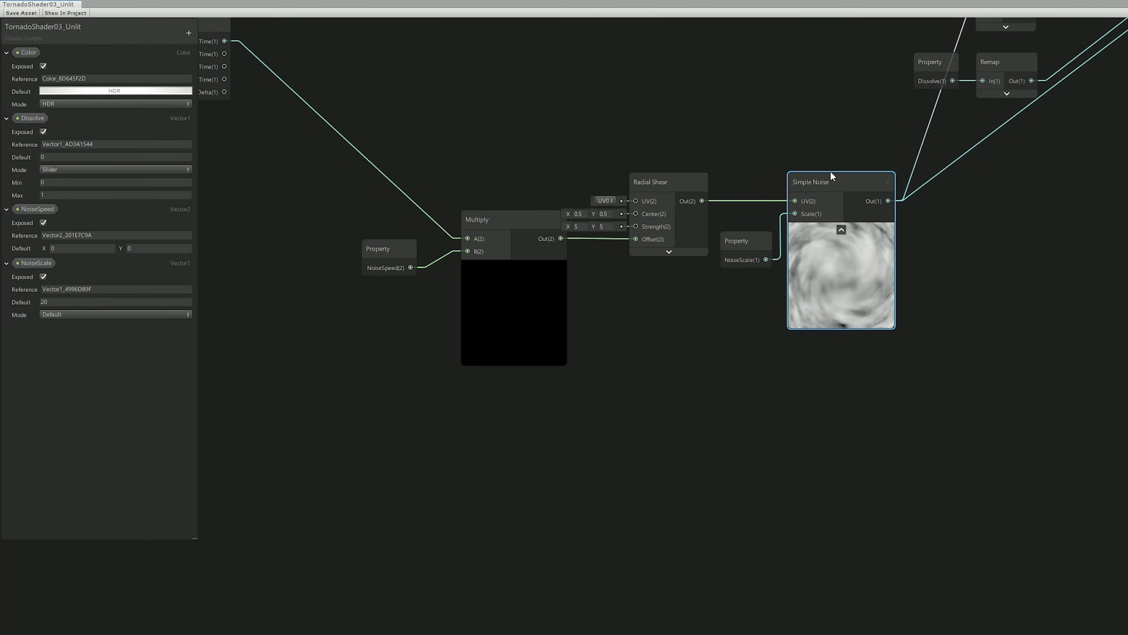
# Step: Duplicate the Simple Noise node below the original and add a Twirl node in front of the copy
pyautogui.hotkey('ctrl', 'd')
pyautogui.moveTo(833, 232); pyautogui.dragTo(844, 383)
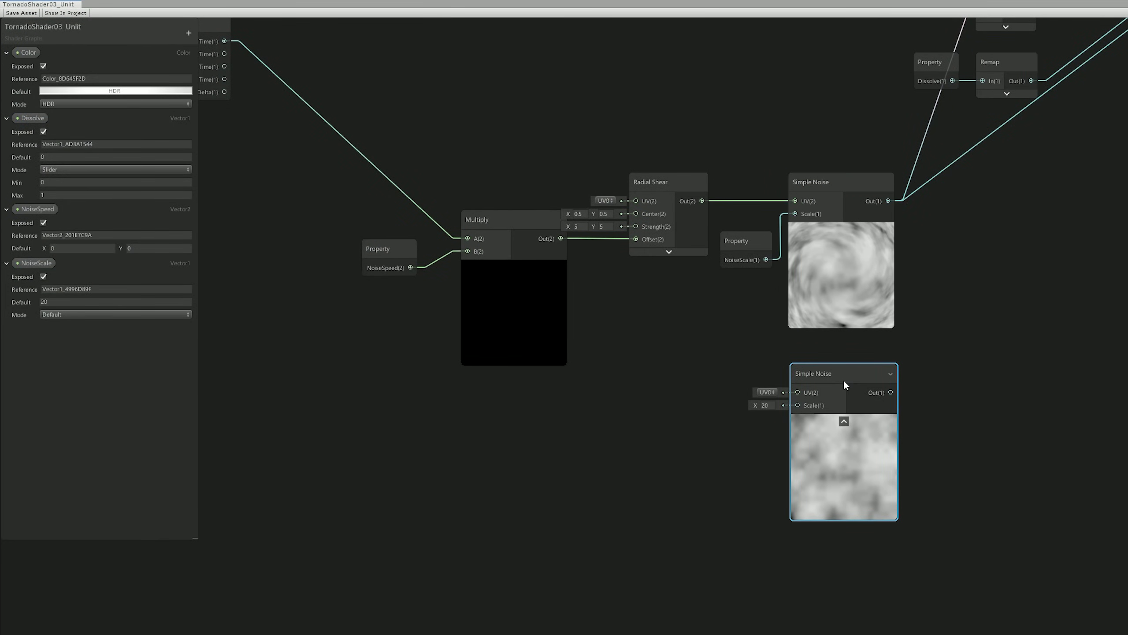
pyautogui.press('space')
pyautogui.write('twirl')
pyautogui.press('Return')
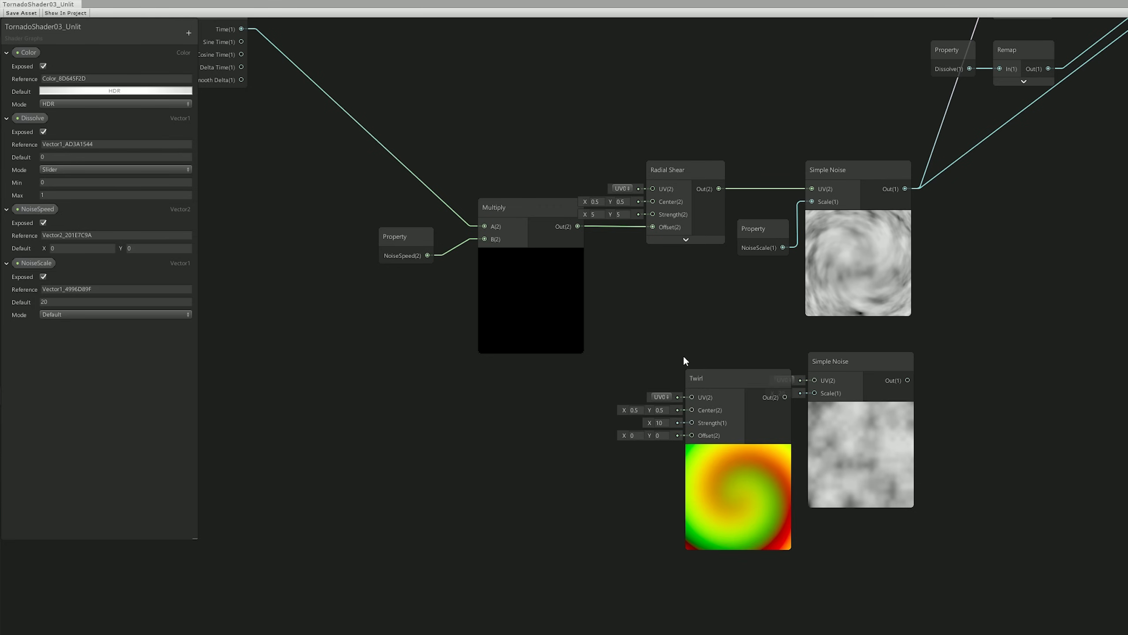
pyautogui.moveTo(715, 384); pyautogui.dragTo(678, 367)
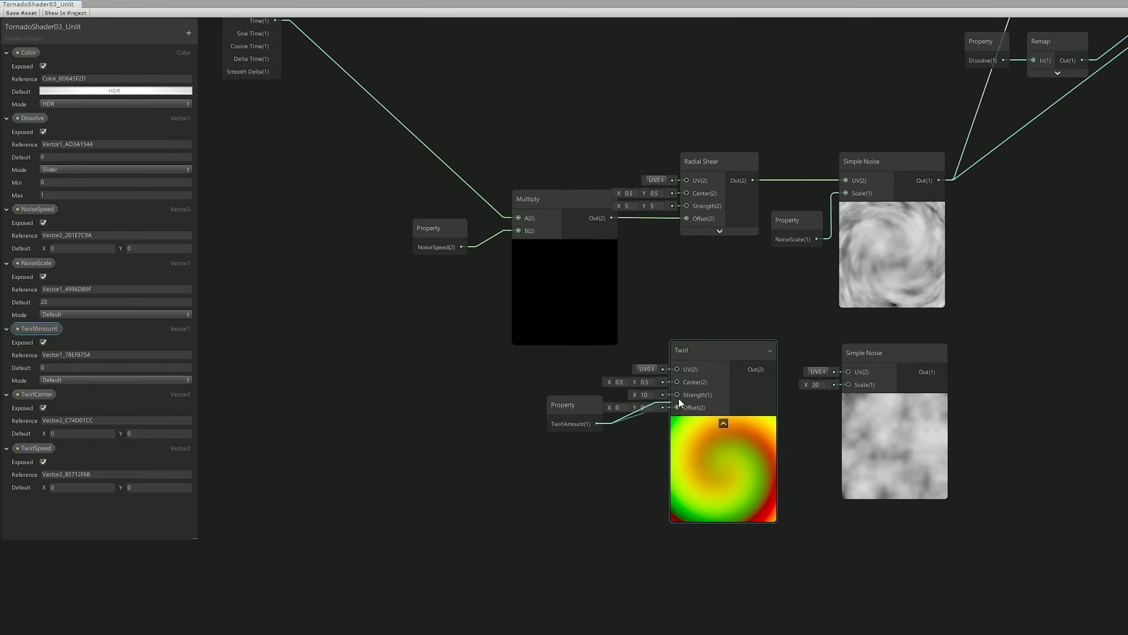
# Step: Connect the TwirlAmount property to the Twirl node's Strength and the TwirlSpeed Multiply output to its Offset
pyautogui.moveTo(678, 397); pyautogui.dragTo(677, 394)
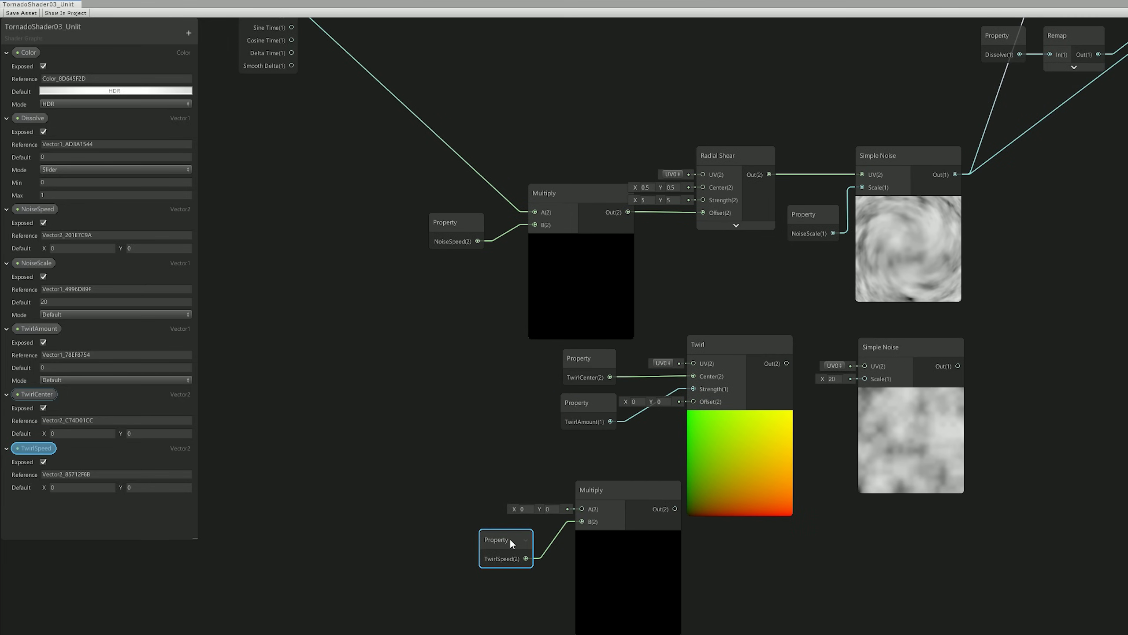
pyautogui.moveTo(694, 404); pyautogui.dragTo(693, 401)
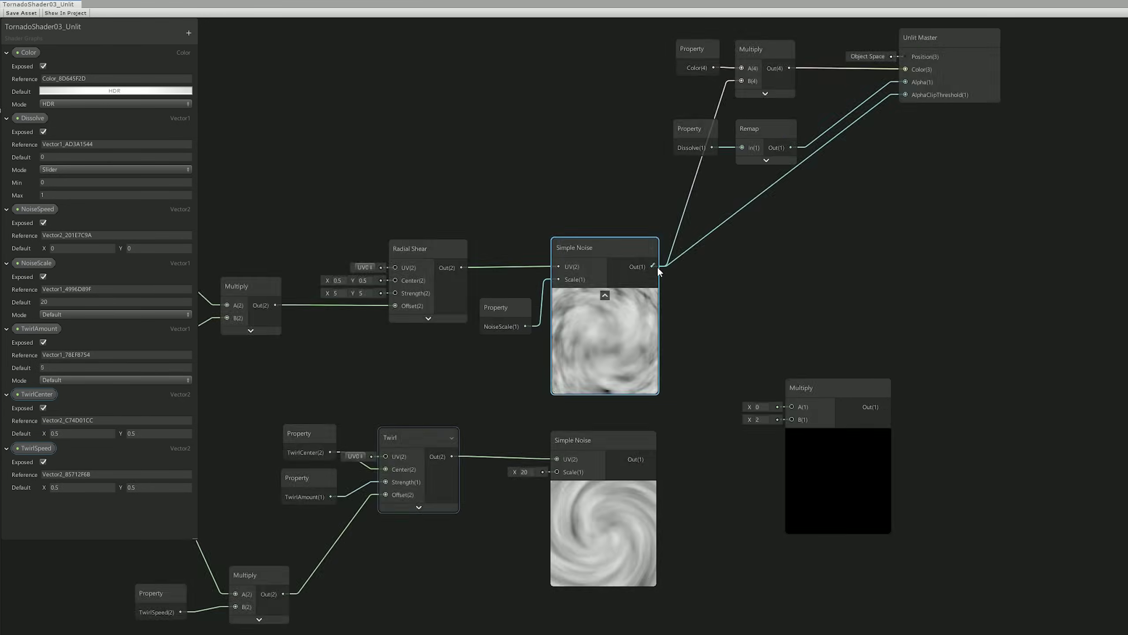
# Step: Multiply both Simple Noise outputs, feed the Power result into the Unlit Master's AlphaClipThreshold, and position the Multiply node joining Time and WobbleSpeed
pyautogui.moveTo(652, 266); pyautogui.dragTo(770, 391)
pyautogui.moveTo(650, 459); pyautogui.dragTo(770, 403)
pyautogui.click(265, 275)
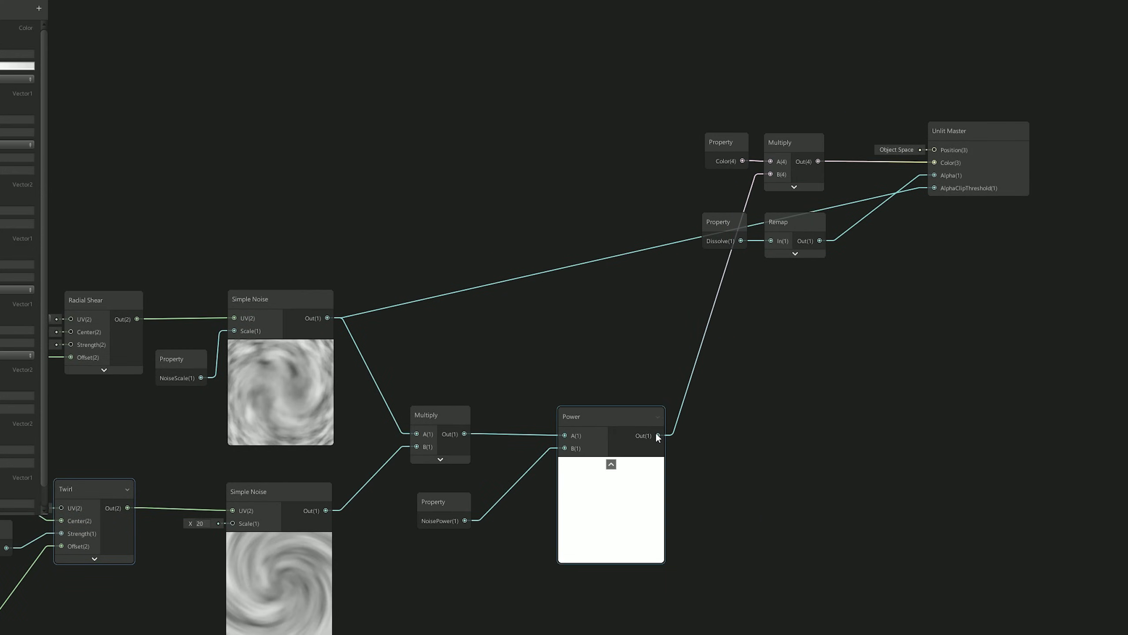
pyautogui.moveTo(658, 436); pyautogui.dragTo(933, 187)
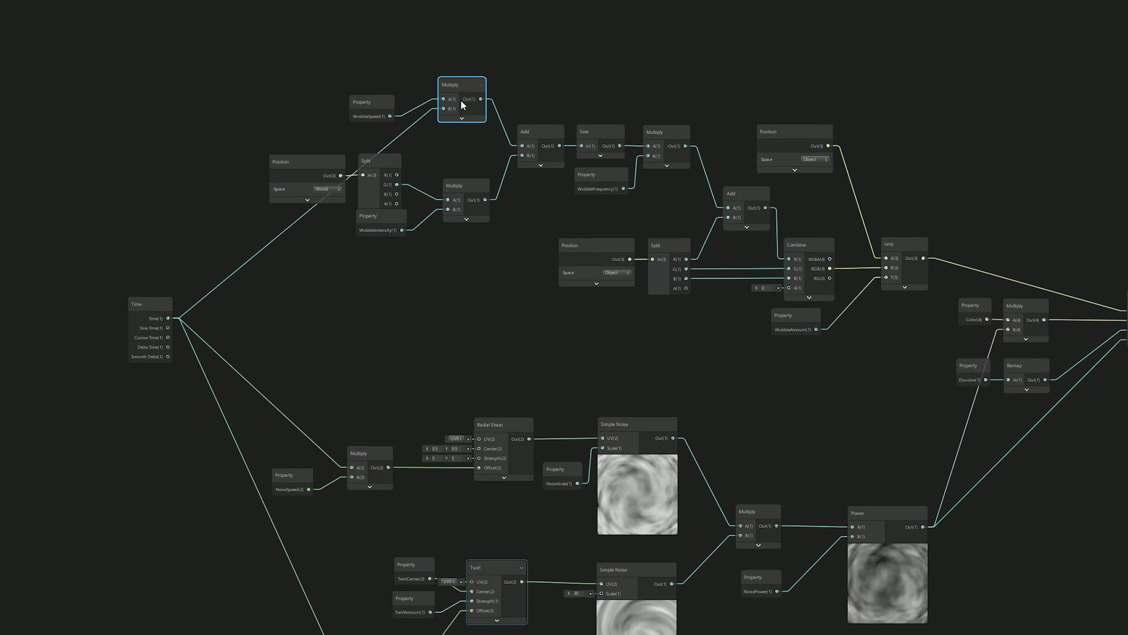
pyautogui.moveTo(460, 99); pyautogui.dragTo(463, 104)
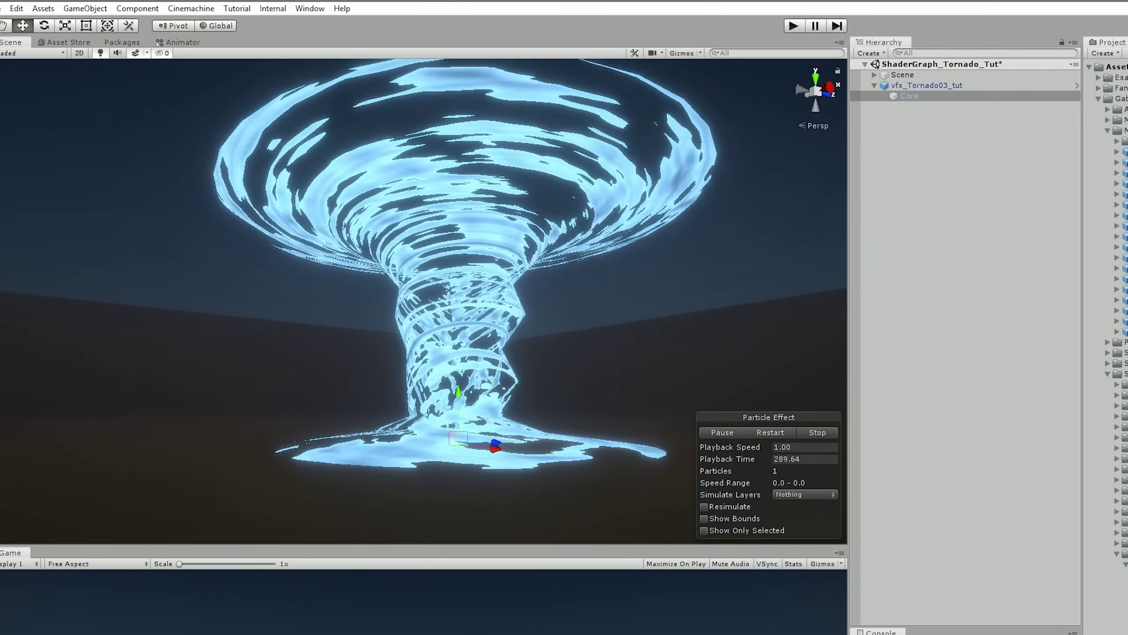
# Step: Set the Z value of the Core particle system's 3D start size to 1.4 and restart the effect
pyautogui.keyDown('alt'); pyautogui.moveTo(574, 350); pyautogui.dragTo(564, 428); pyautogui.keyUp('alt')
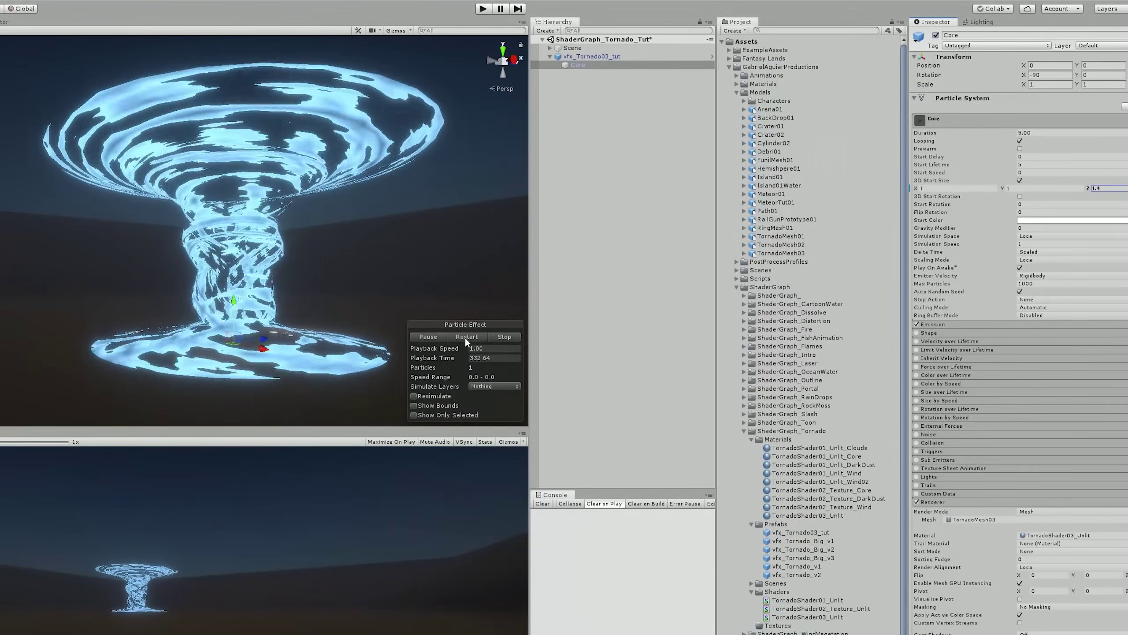
pyautogui.click(466, 337)
pyautogui.moveTo(440, 294); pyautogui.dragTo(320, 294, button='middle')
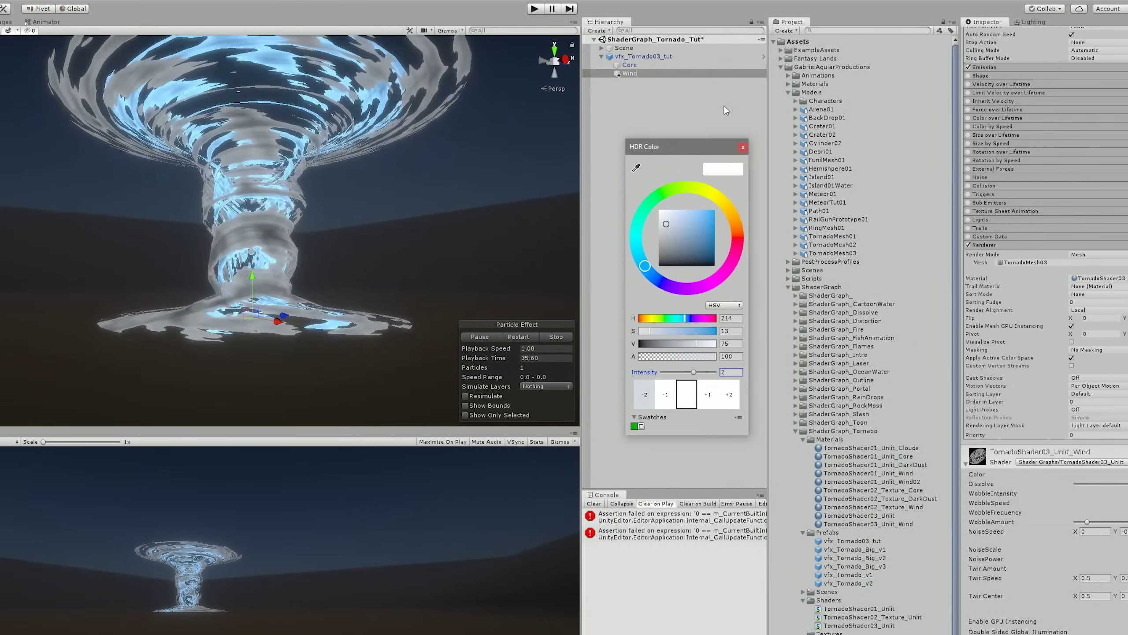
# Step: Set the Wind material's HDR color to a pale grey-blue at intensity 2 and darken the DarkDust material's color to V 2
pyautogui.click(744, 150)
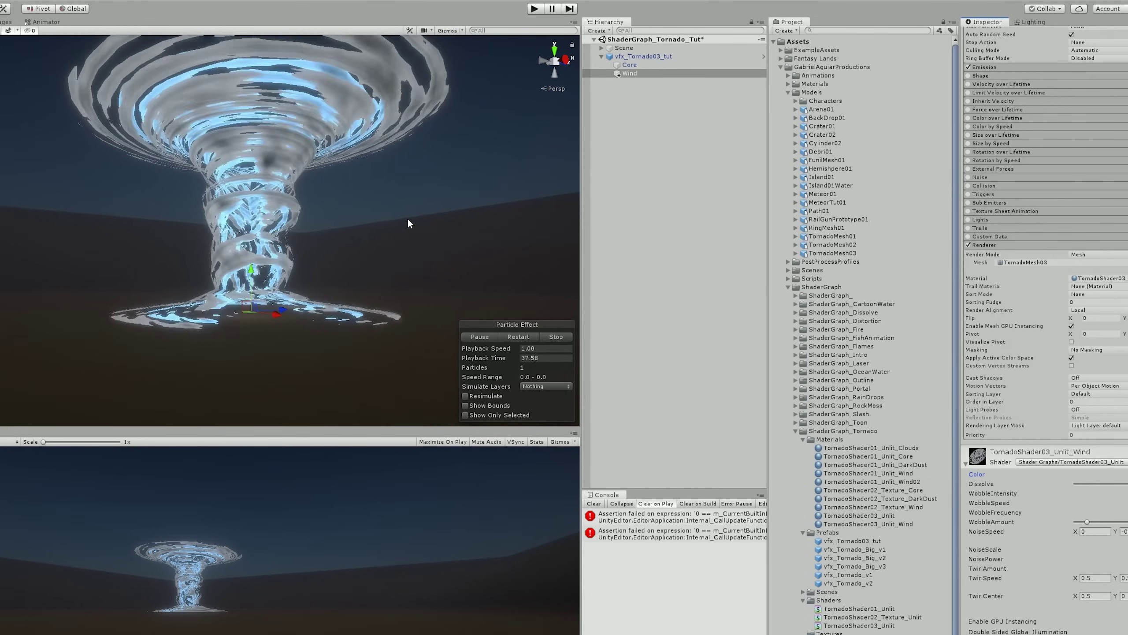
pyautogui.scroll(2, 397, 209)
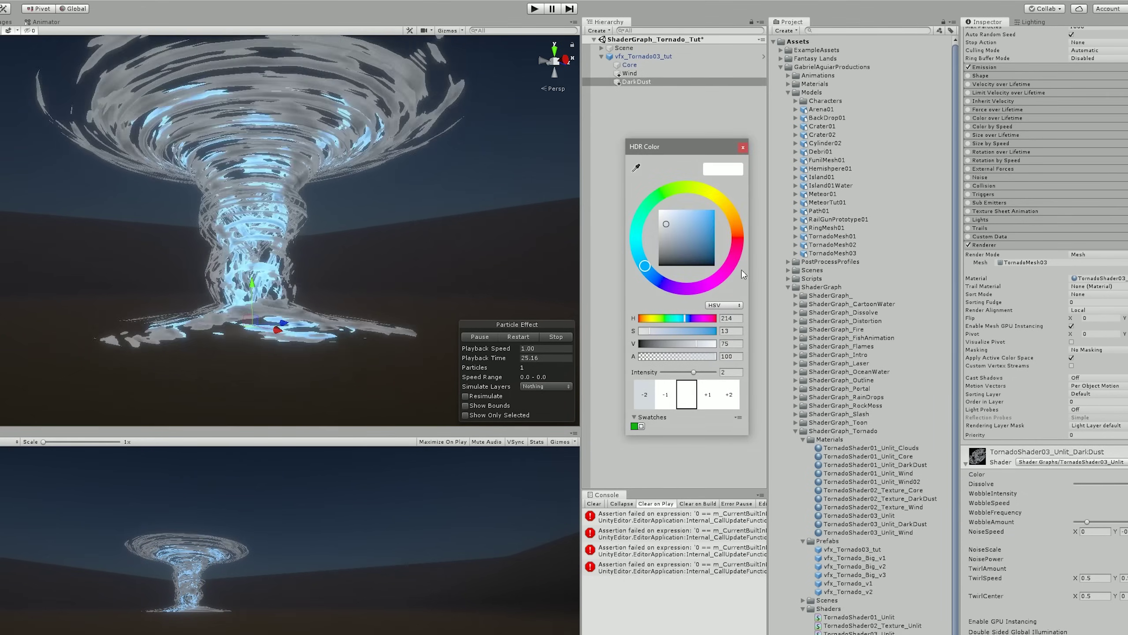
pyautogui.moveTo(696, 342); pyautogui.dragTo(641, 331)
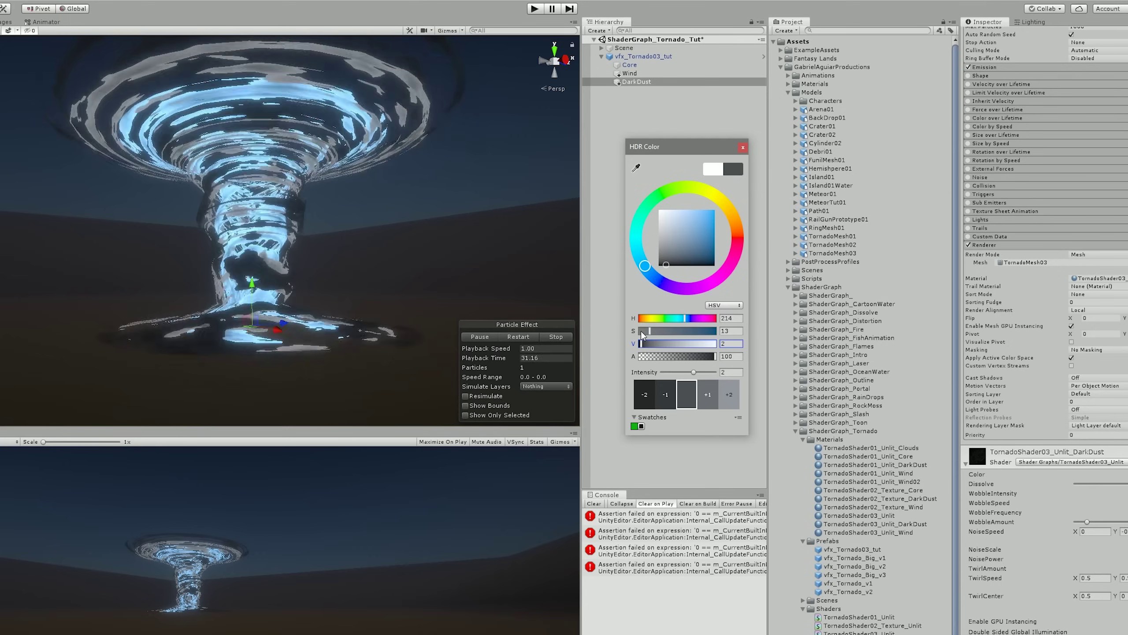
pyautogui.click(742, 148)
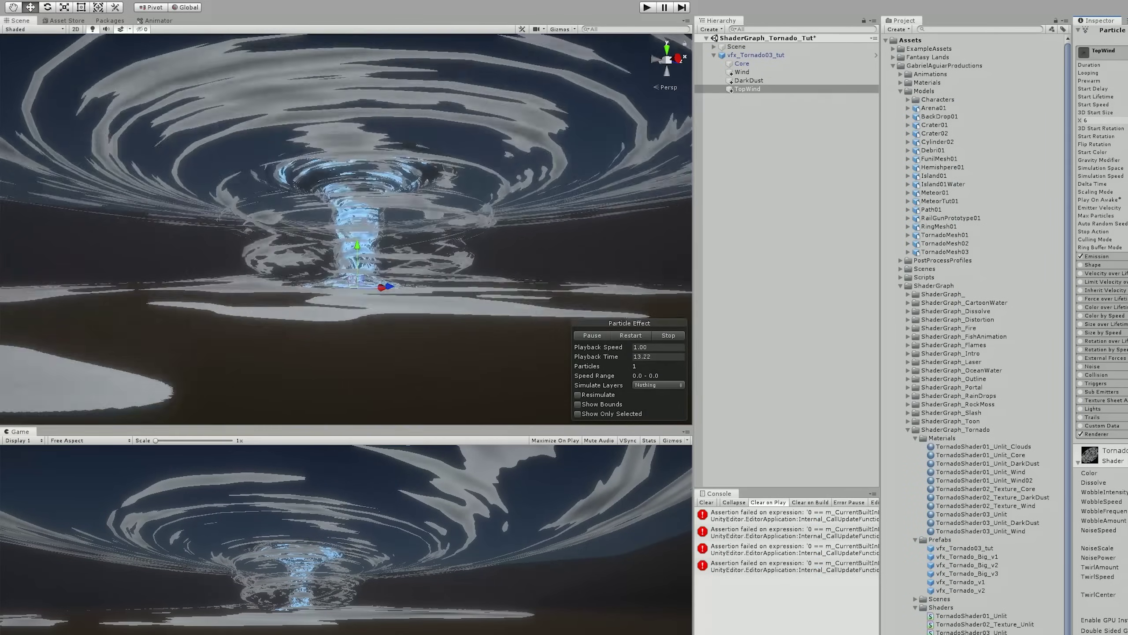
# Step: Inspect the TopWind and BottomWind layers around the tornado in the scene and select the vfx_Tornado03_tut parent object
pyautogui.scroll(10, 489, 285)
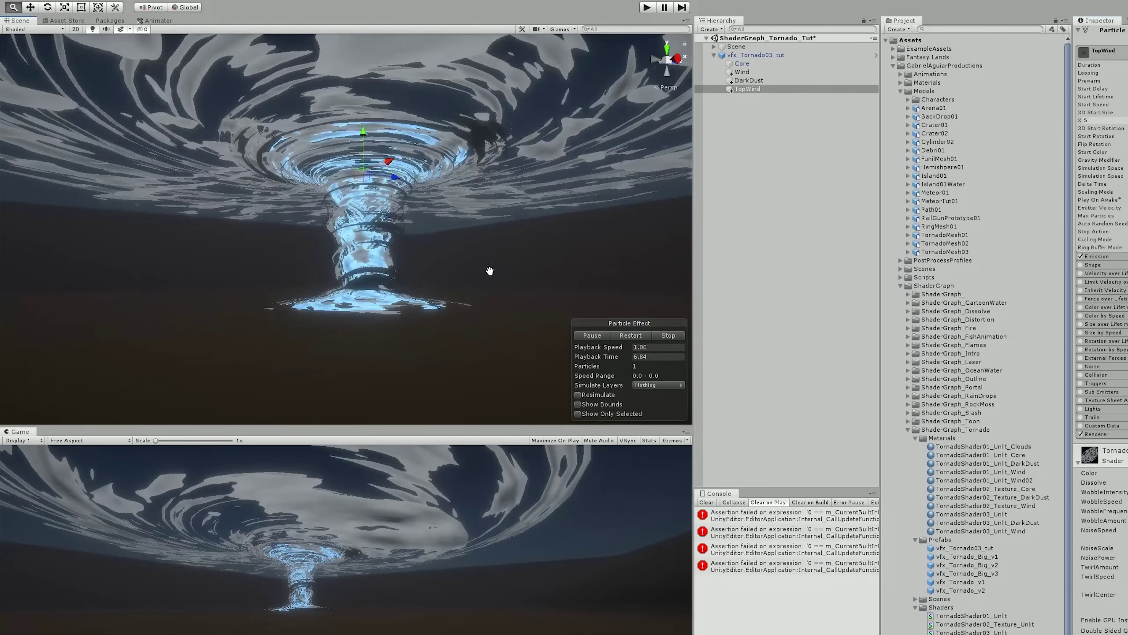
pyautogui.scroll(3, 490, 271)
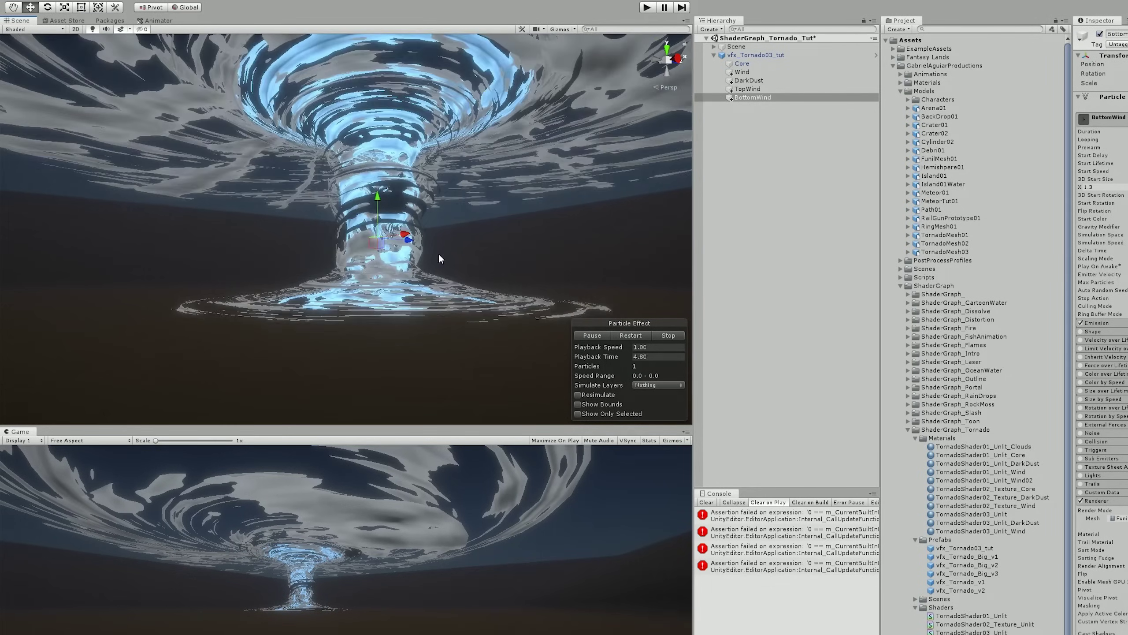
pyautogui.scroll(3, 433, 289)
pyautogui.scroll(-3, 429, 323)
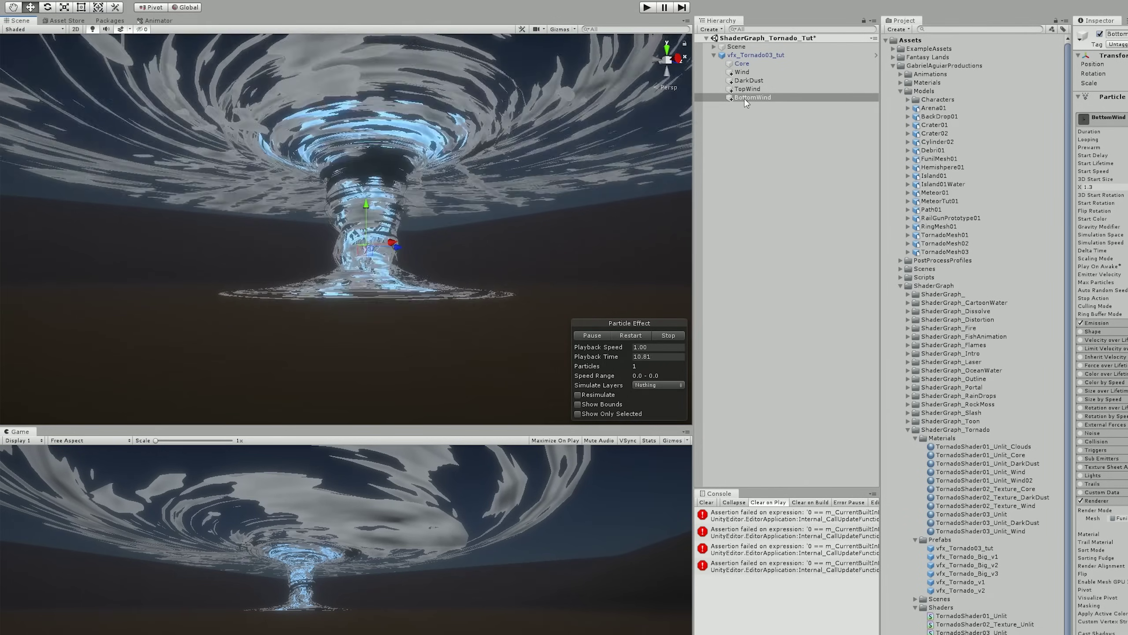
pyautogui.click(764, 56)
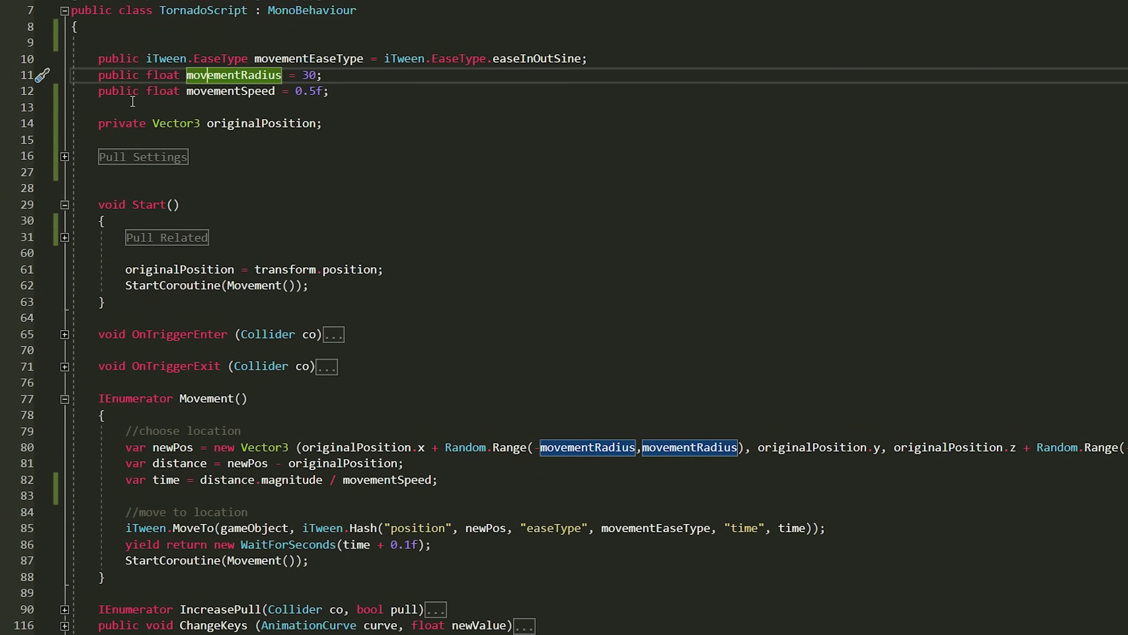
# Step: Switch to the code editor and examine TornadoScript's movement variables, the Start method and the position, distance, time and iTween lines of the Movement coroutine
pyautogui.click(189, 92)
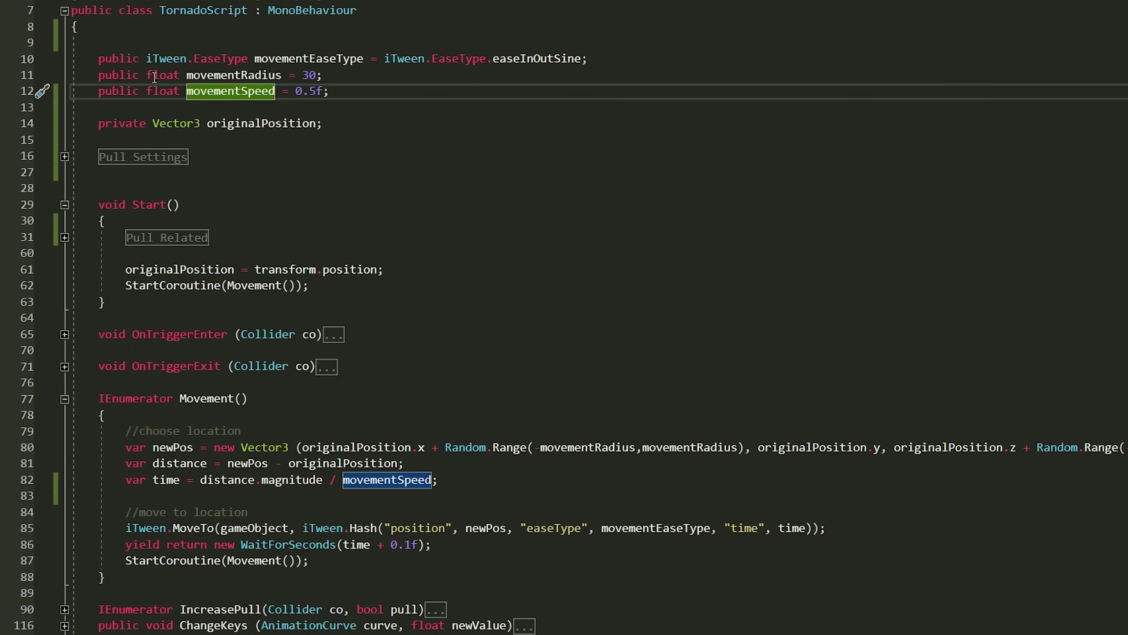
pyautogui.click(305, 58)
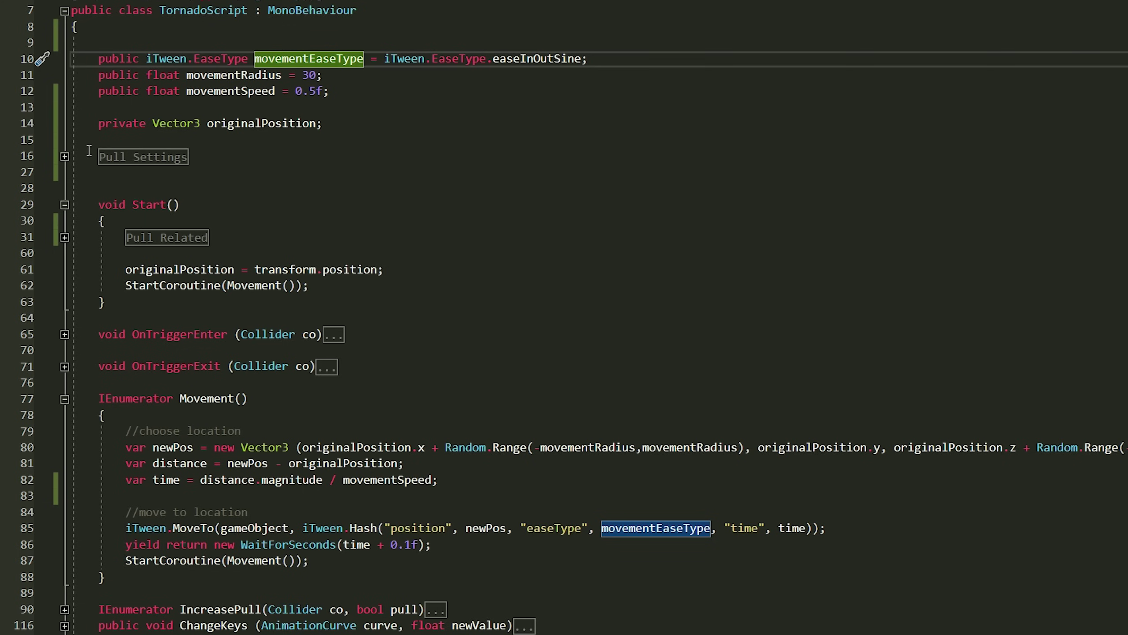
pyautogui.click(185, 270)
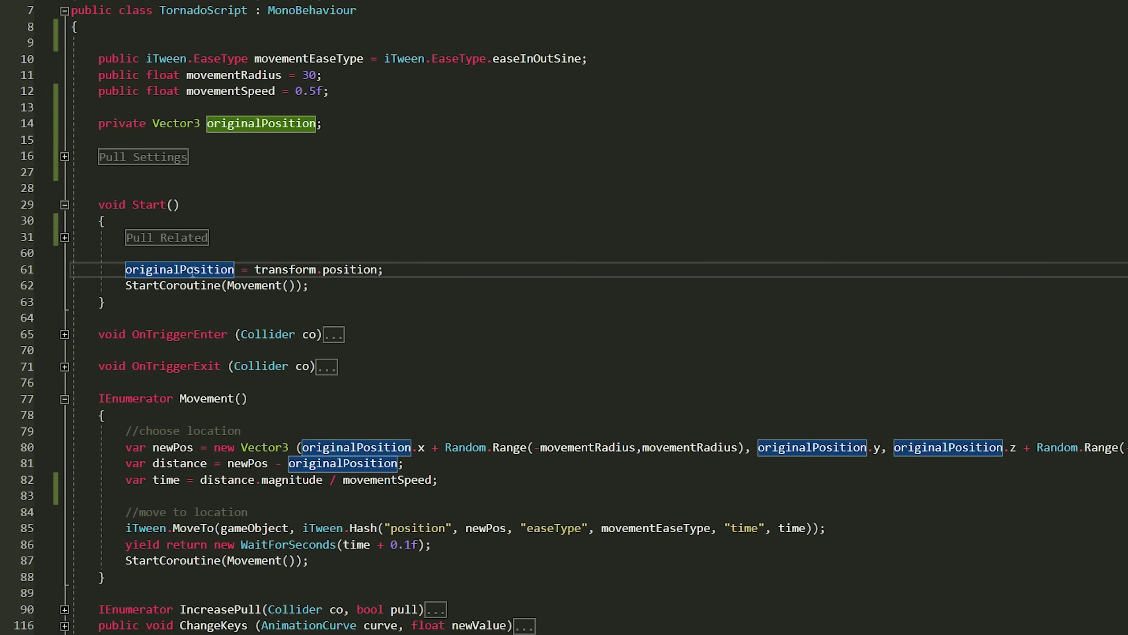
pyautogui.click(160, 286)
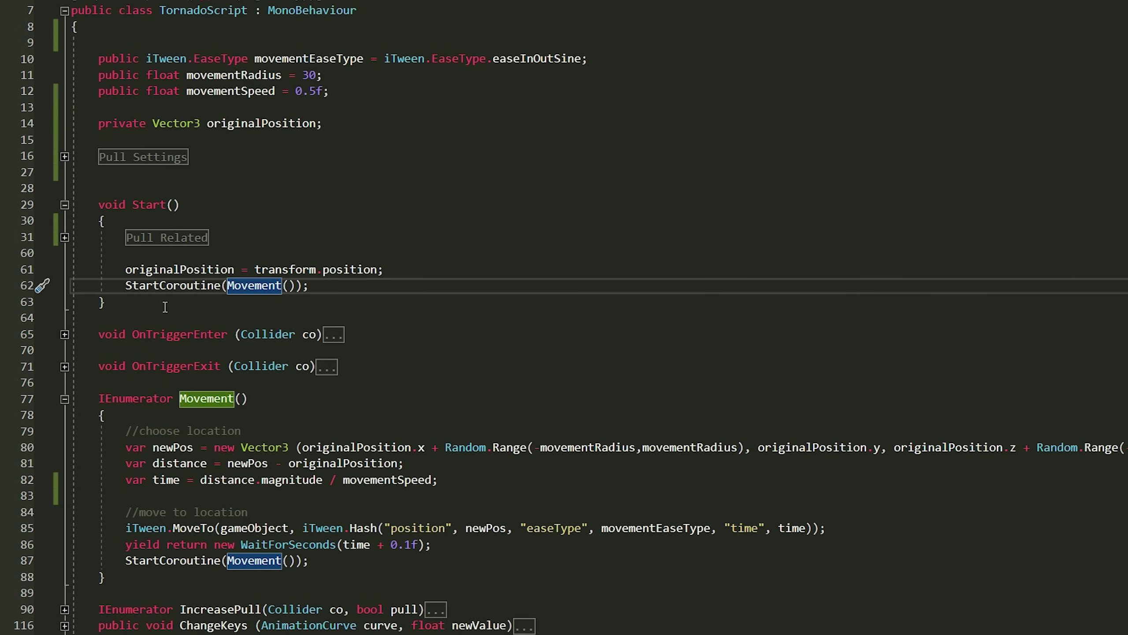
pyautogui.click(167, 446)
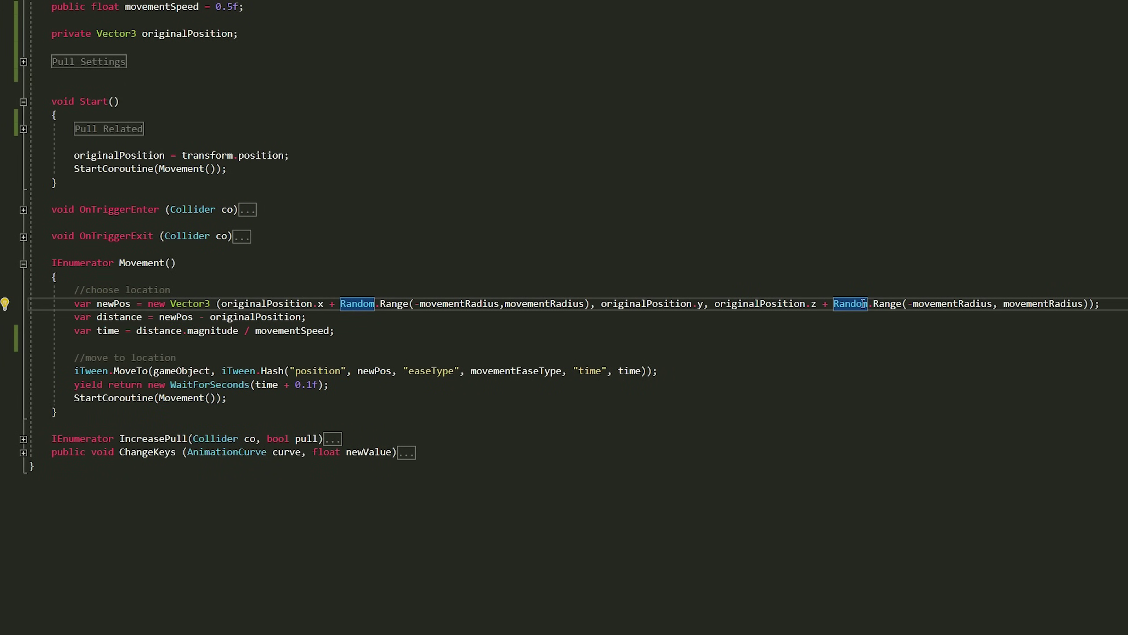
pyautogui.click(119, 317)
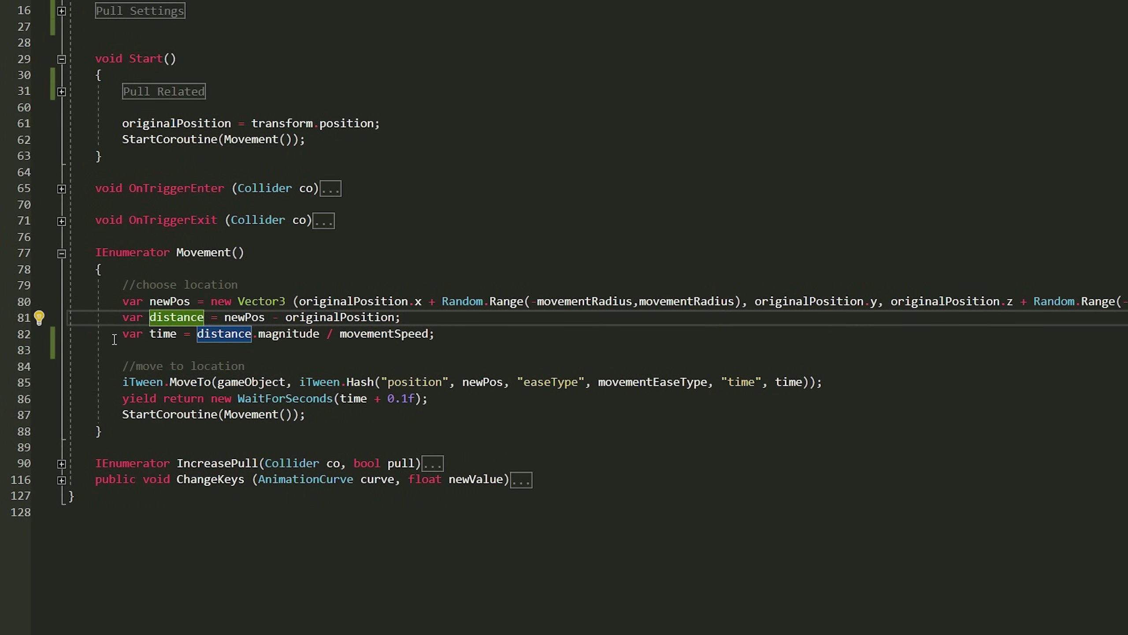
pyautogui.click(164, 334)
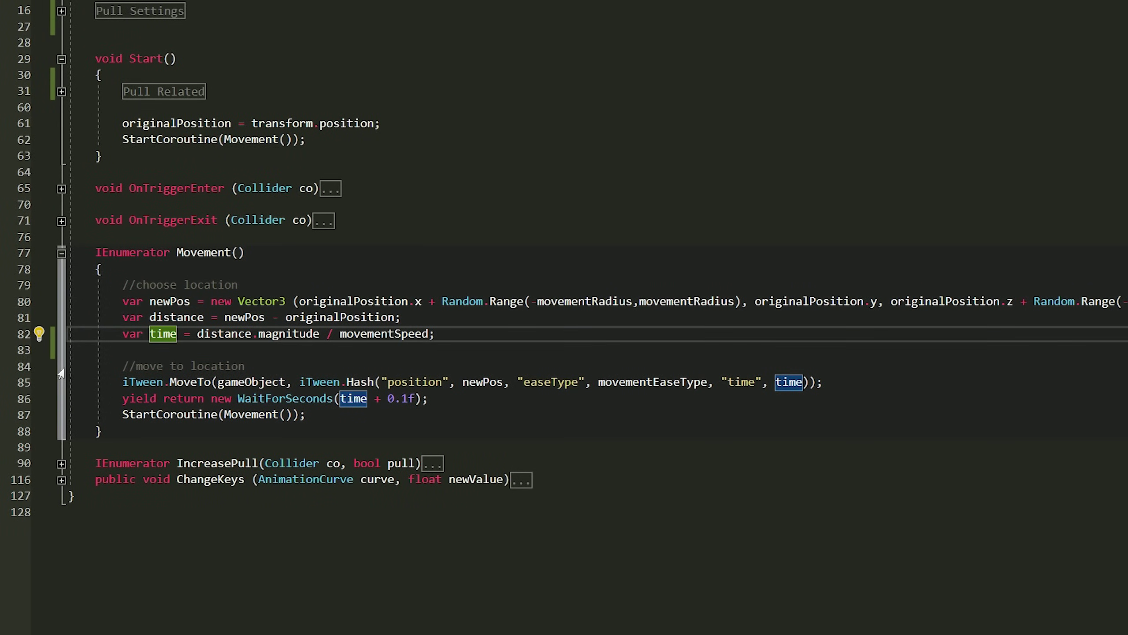
pyautogui.scroll(-1, 105, 353)
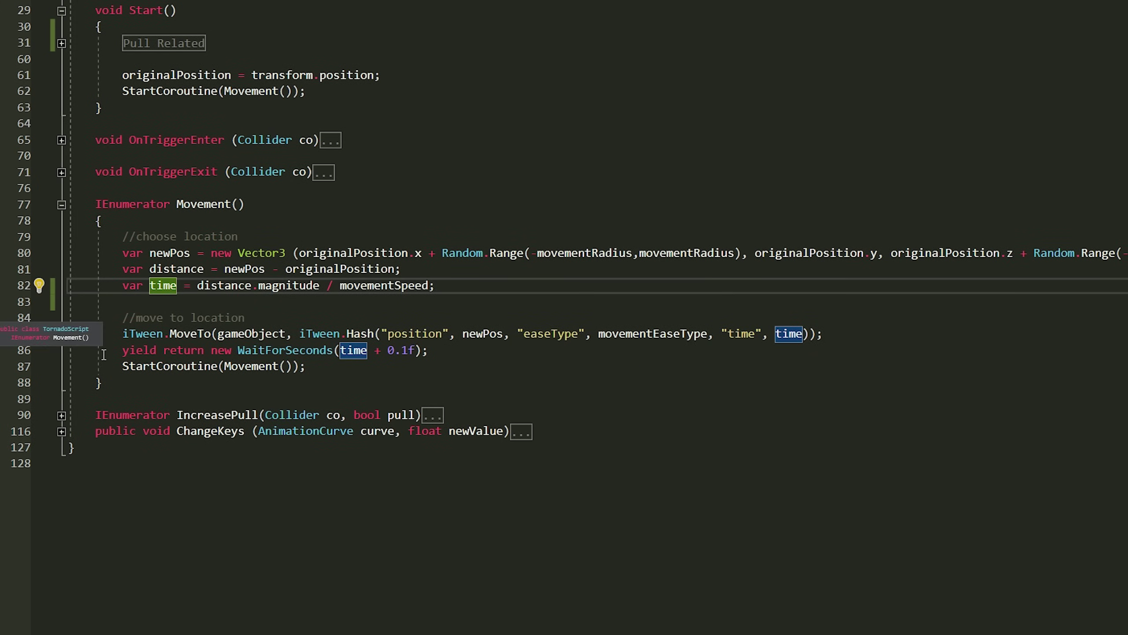
pyautogui.click(183, 334)
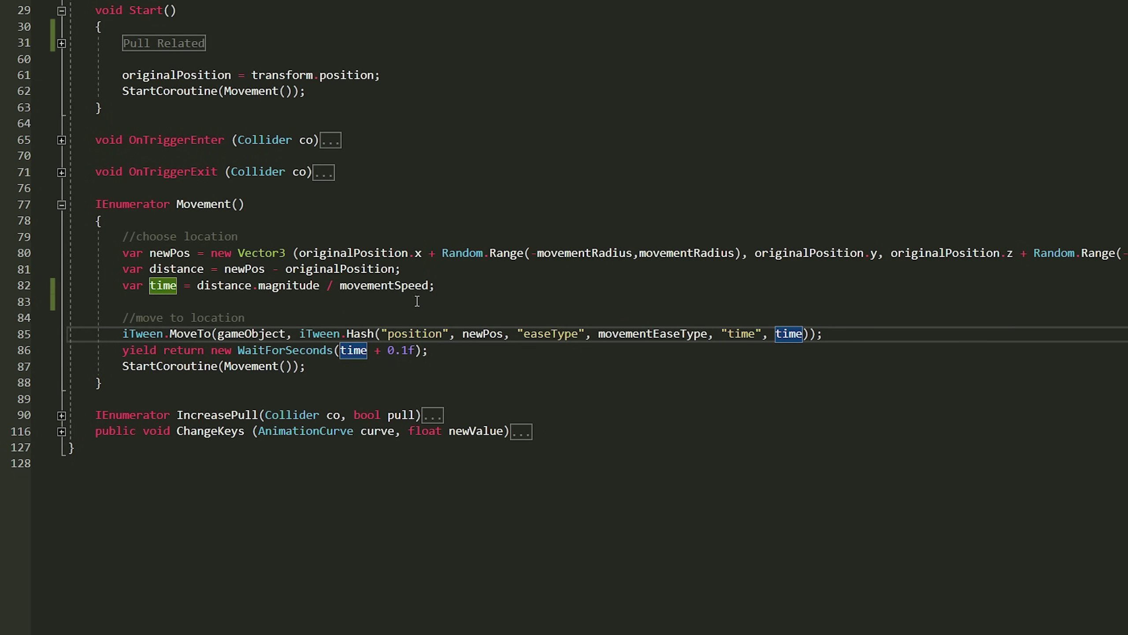
# Step: Examine the Movement coroutine's WaitForSeconds and StartCoroutine lines, and switch to Unity to inspect the sphere collider around vfx_Tornado03_tut
pyautogui.click(190, 355)
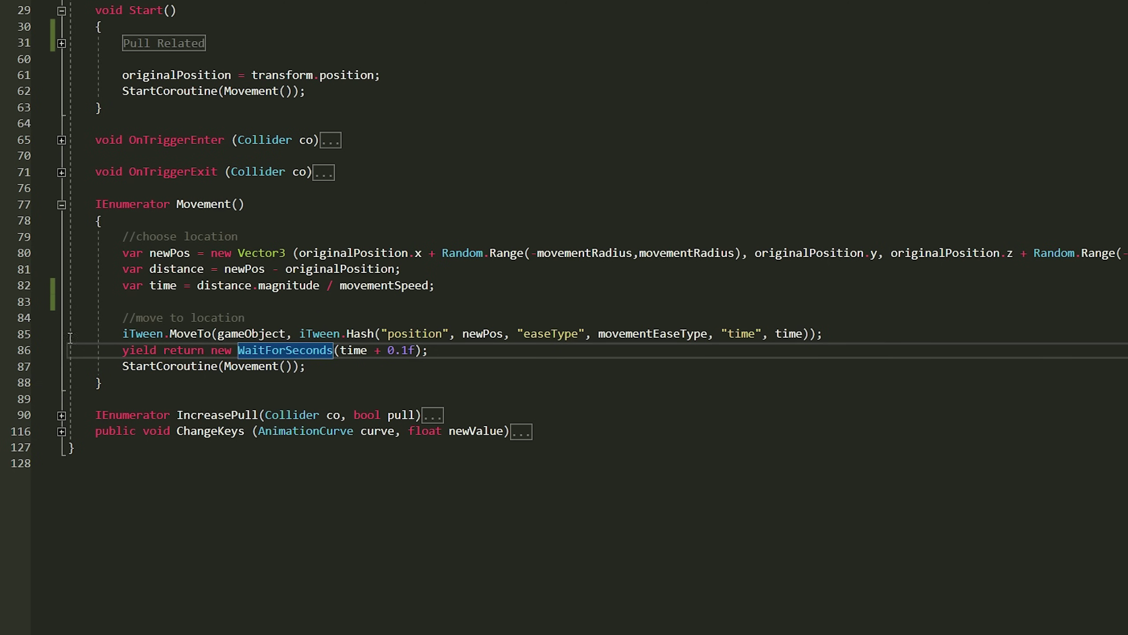
pyautogui.click(257, 367)
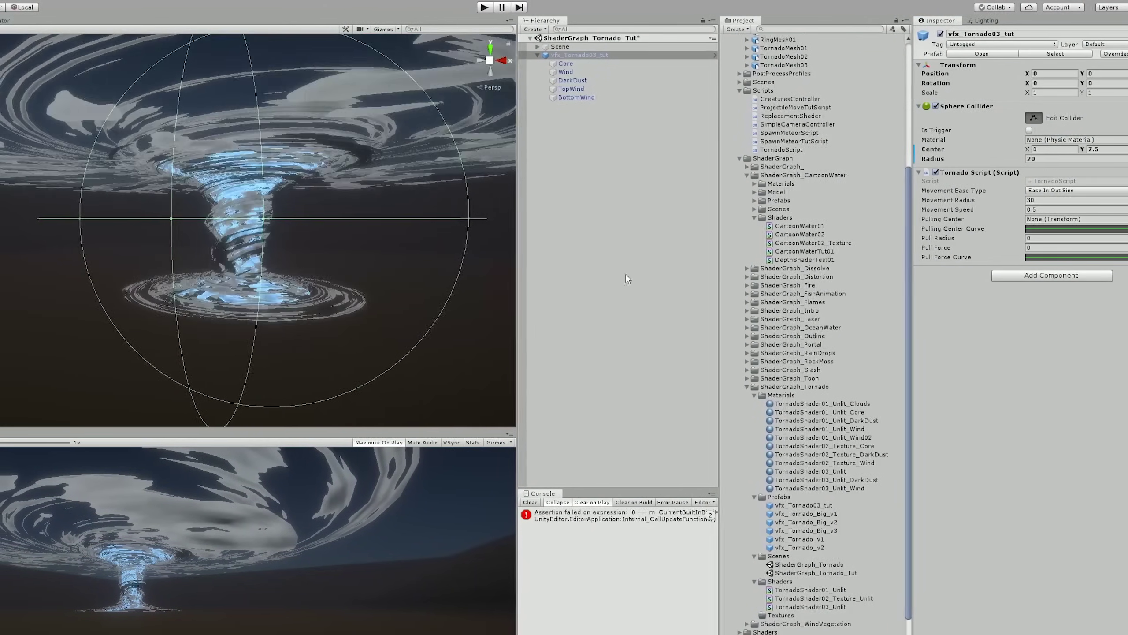
pyautogui.keyDown('alt'); pyautogui.moveTo(399, 240); pyautogui.dragTo(368, 259); pyautogui.keyUp('alt')
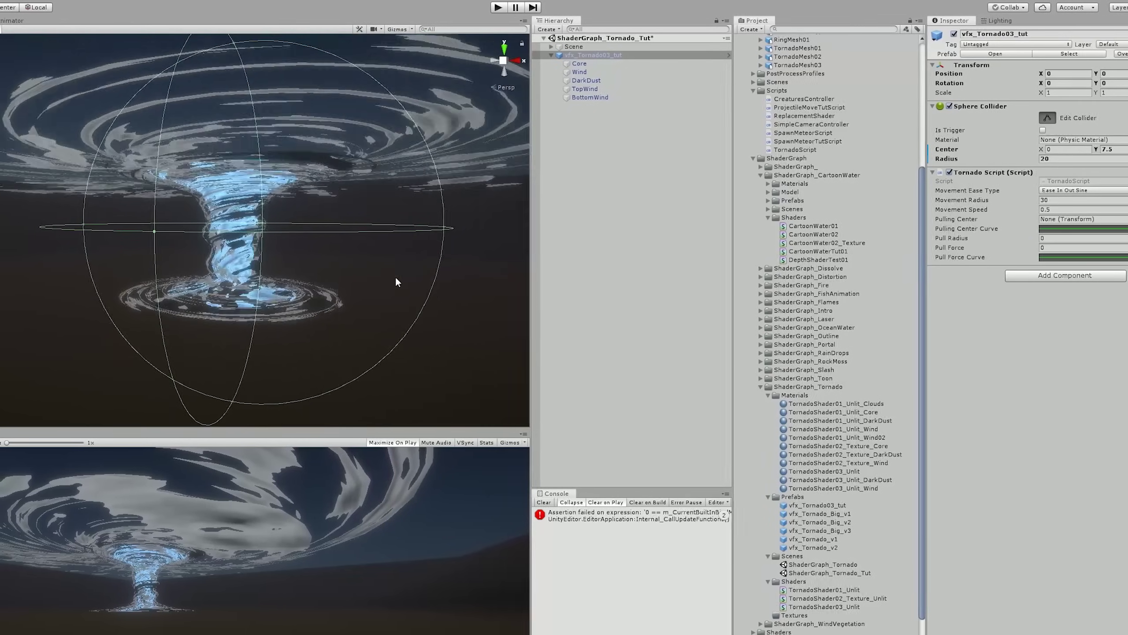
pyautogui.scroll(-2, 400, 277)
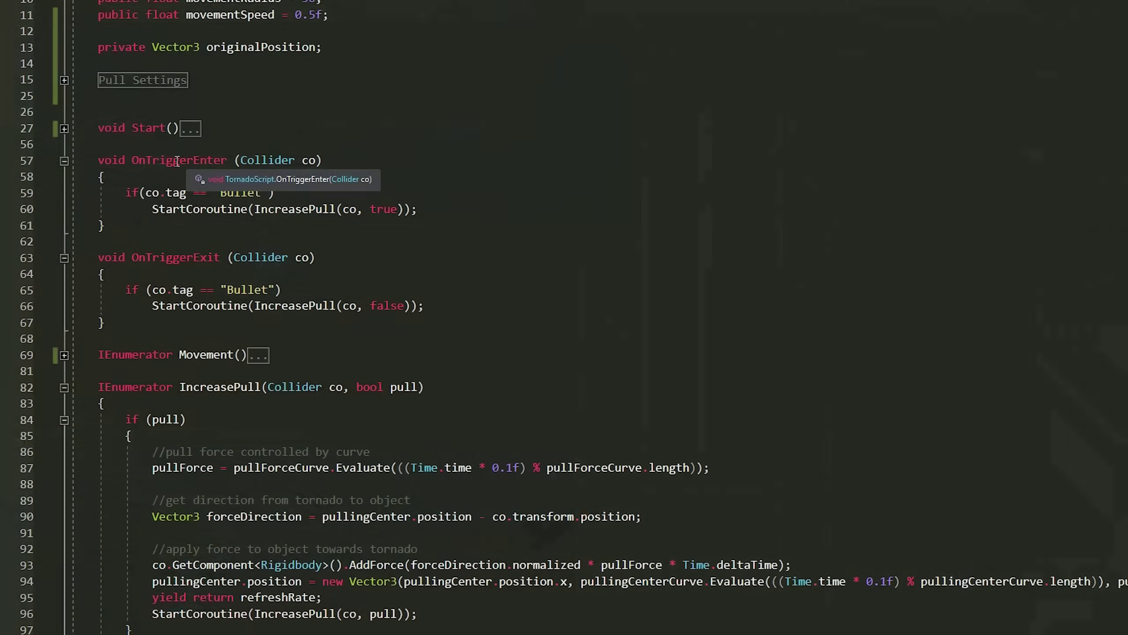
# Step: Switch to the code editor and examine TornadoScript's OnTriggerEnter method, its Bullet tag check and the IncreasePull coroutine it starts
pyautogui.click(154, 160)
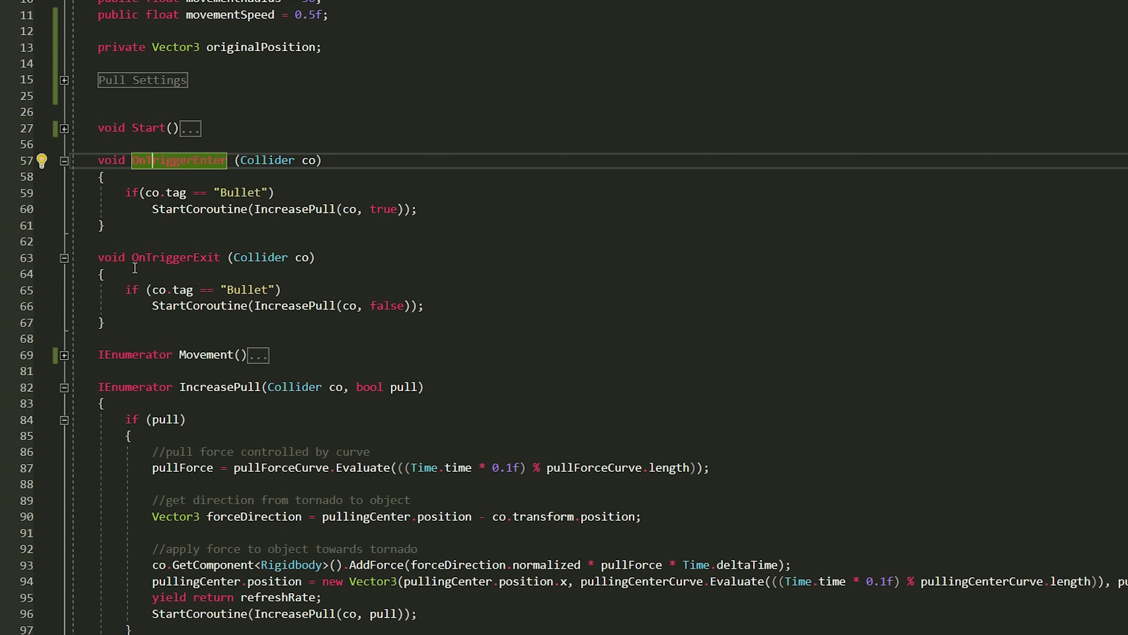
pyautogui.click(249, 192)
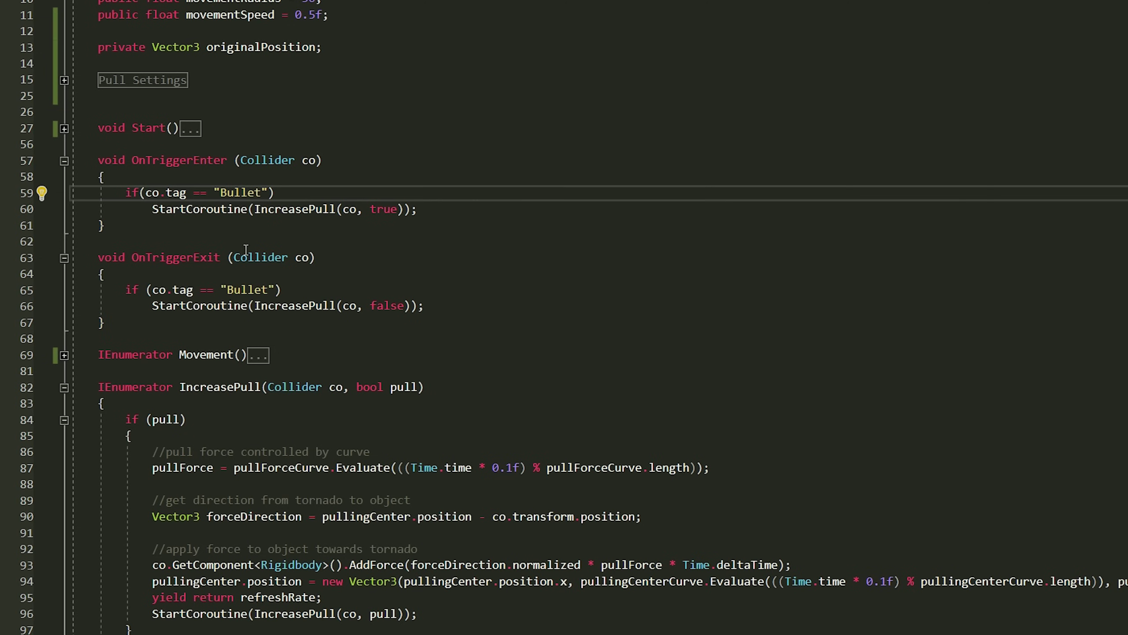
pyautogui.click(296, 210)
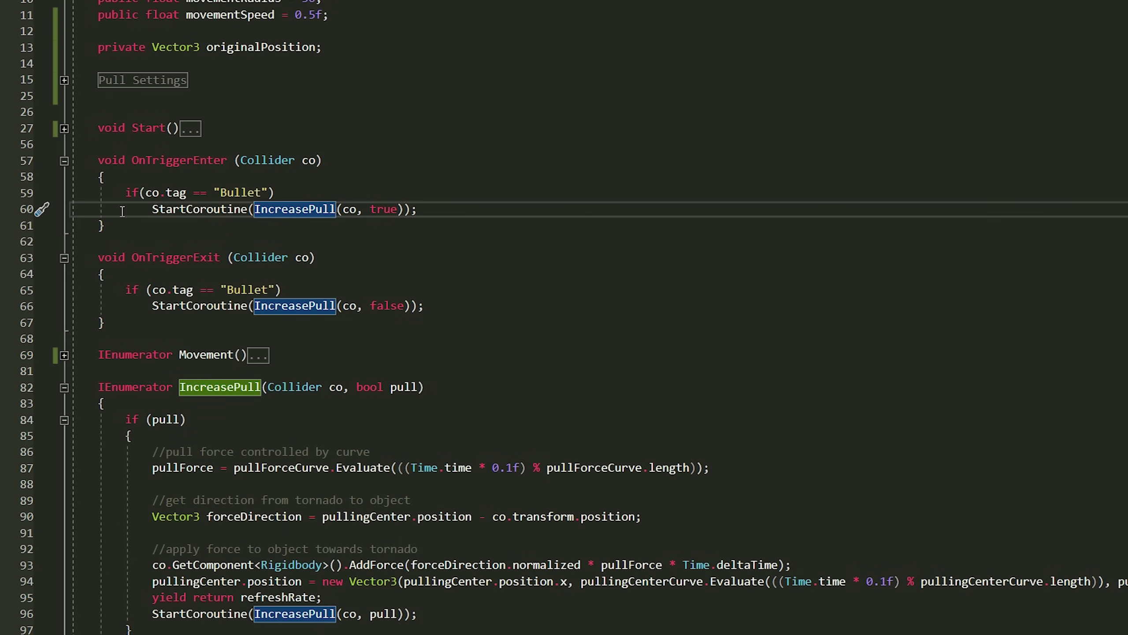
pyautogui.scroll(-2, 208, 344)
pyautogui.click(224, 296)
pyautogui.scroll(-2, 205, 339)
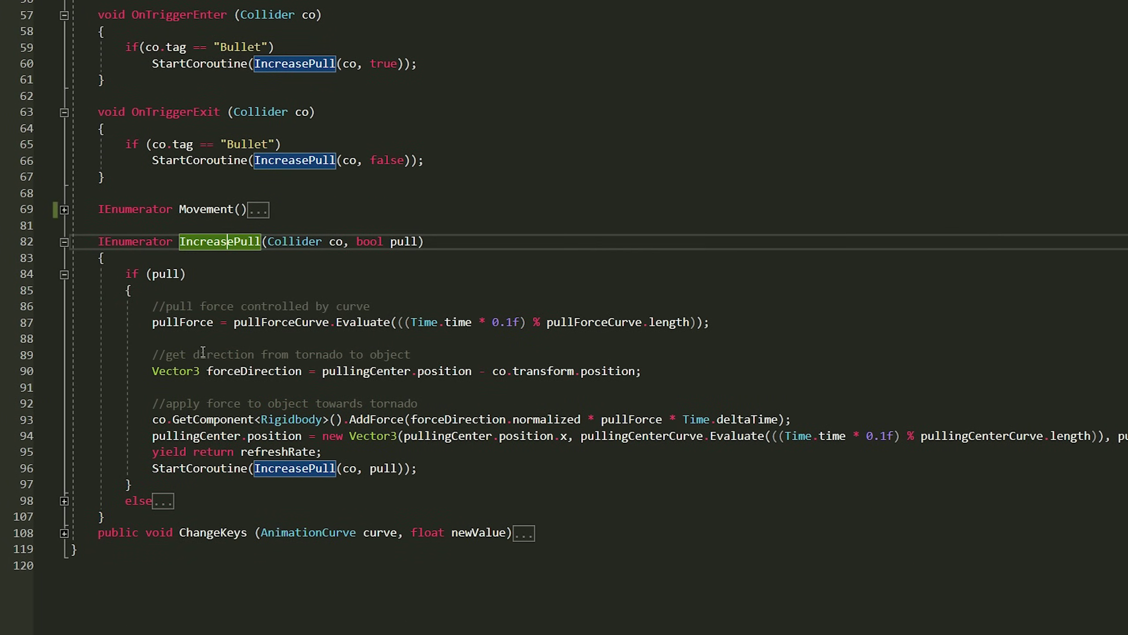
# Step: Examine the pullForce curve evaluation, the forceDirection vector and the Rigidbody AddForce line inside IncreasePull
pyautogui.click(188, 271)
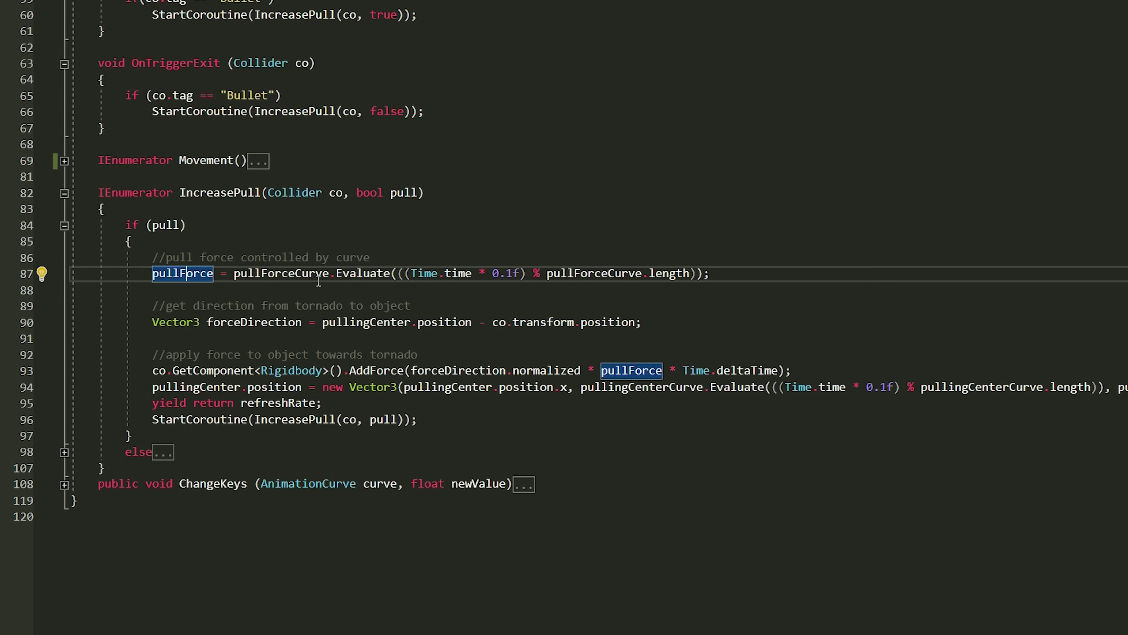
pyautogui.click(304, 275)
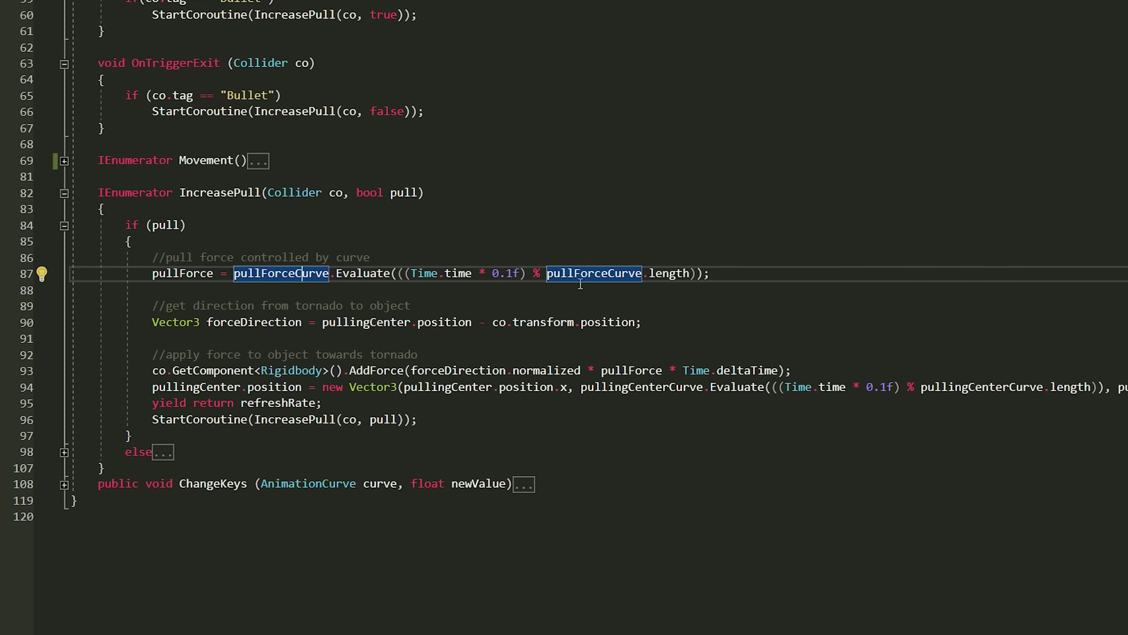
pyautogui.scroll(-1, 259, 295)
pyautogui.click(255, 274)
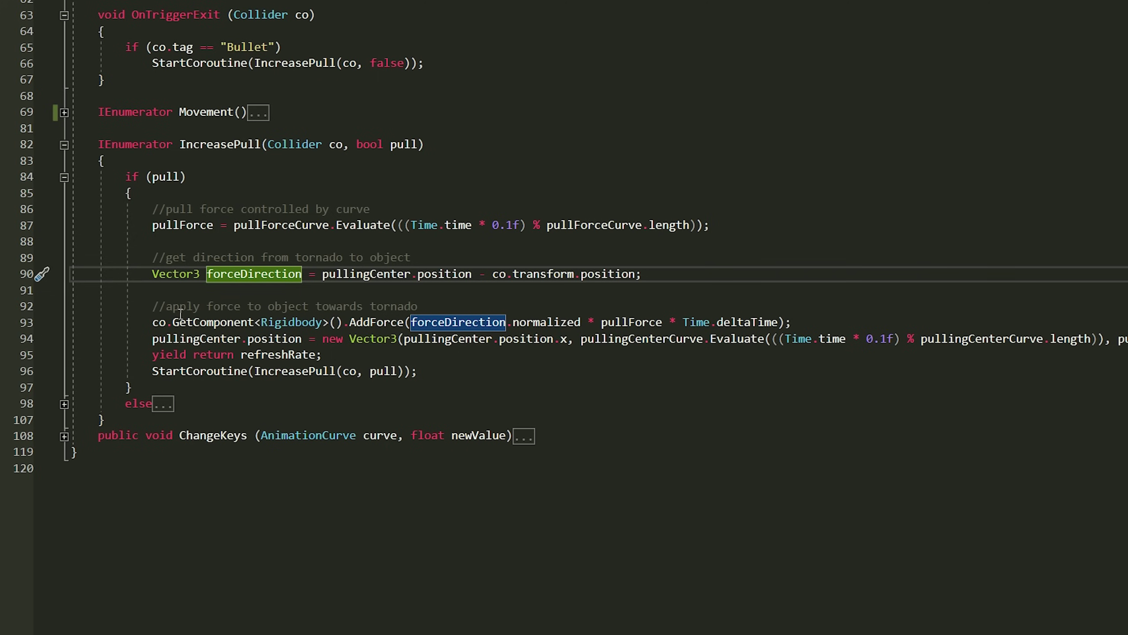
pyautogui.click(376, 321)
pyautogui.doubleClick(397, 322)
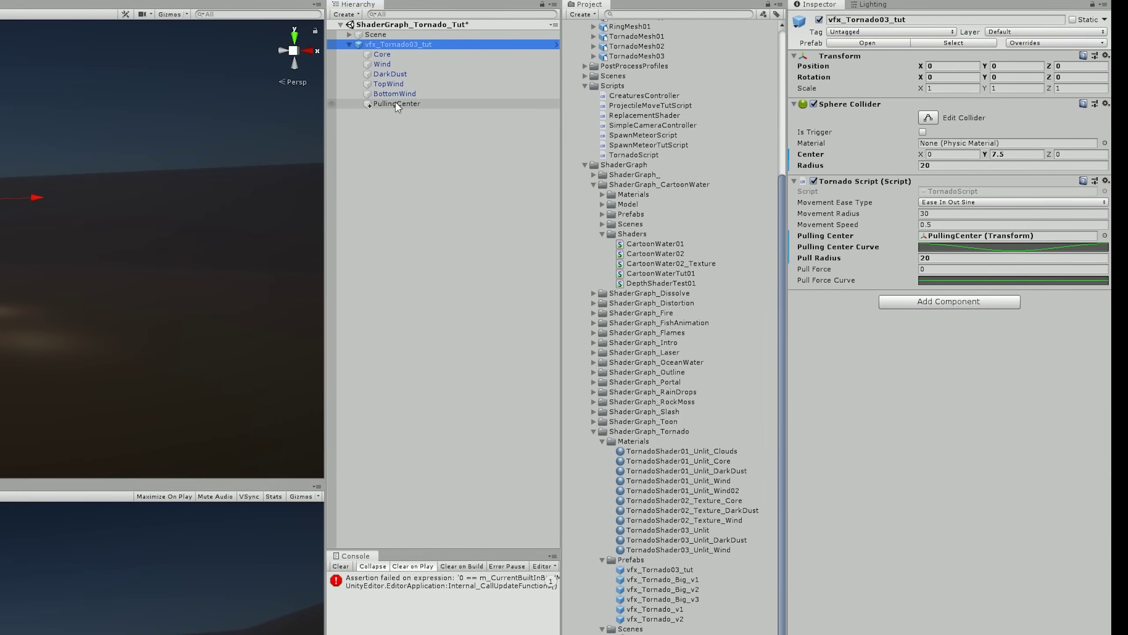
# Step: Switch to Unity, assign the PullingCenter child as the Tornado Script's Pulling Center and adjust the Pulling Center Curve
pyautogui.moveTo(395, 102); pyautogui.dragTo(961, 240)
pyautogui.click(961, 241)
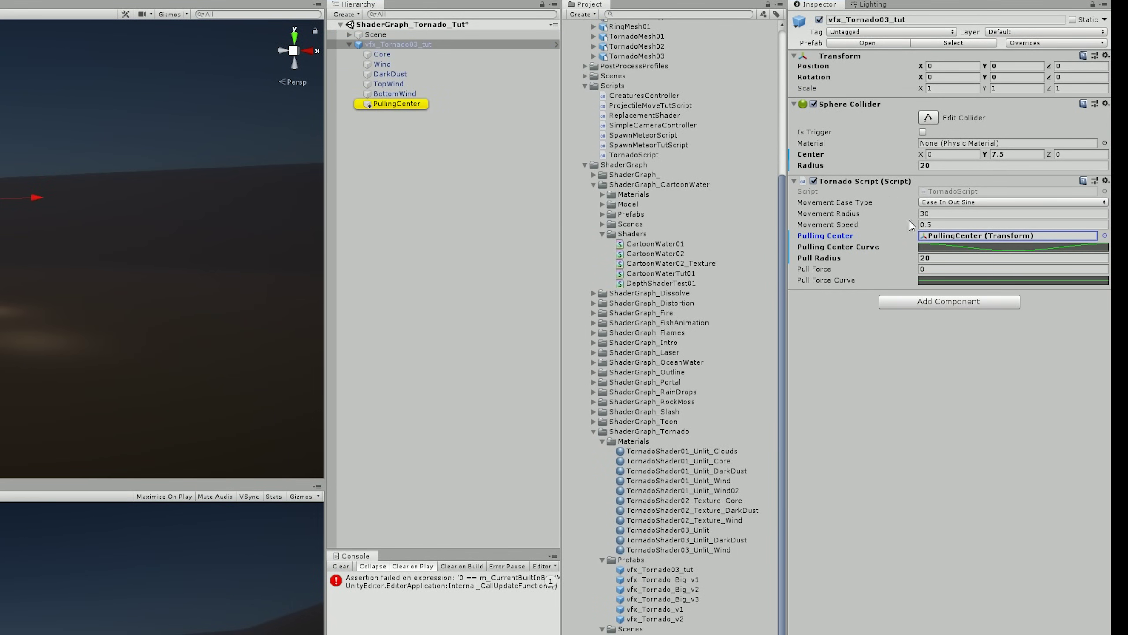
pyautogui.click(959, 247)
pyautogui.moveTo(633, 467); pyautogui.dragTo(634, 423)
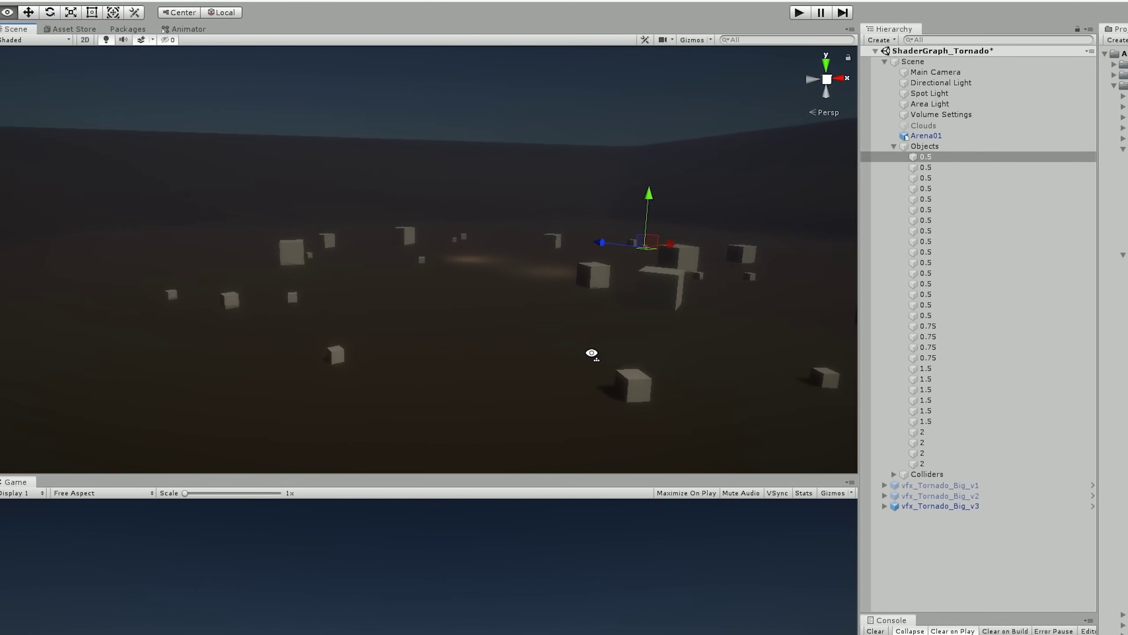
# Step: Inspect the scattered cubes and the clouds in the ShaderGraph_Tornado scene and open the Pull Force Curve of vfx_Tornado_Big_v3
pyautogui.moveTo(591, 354); pyautogui.dragTo(422, 390, button='right')
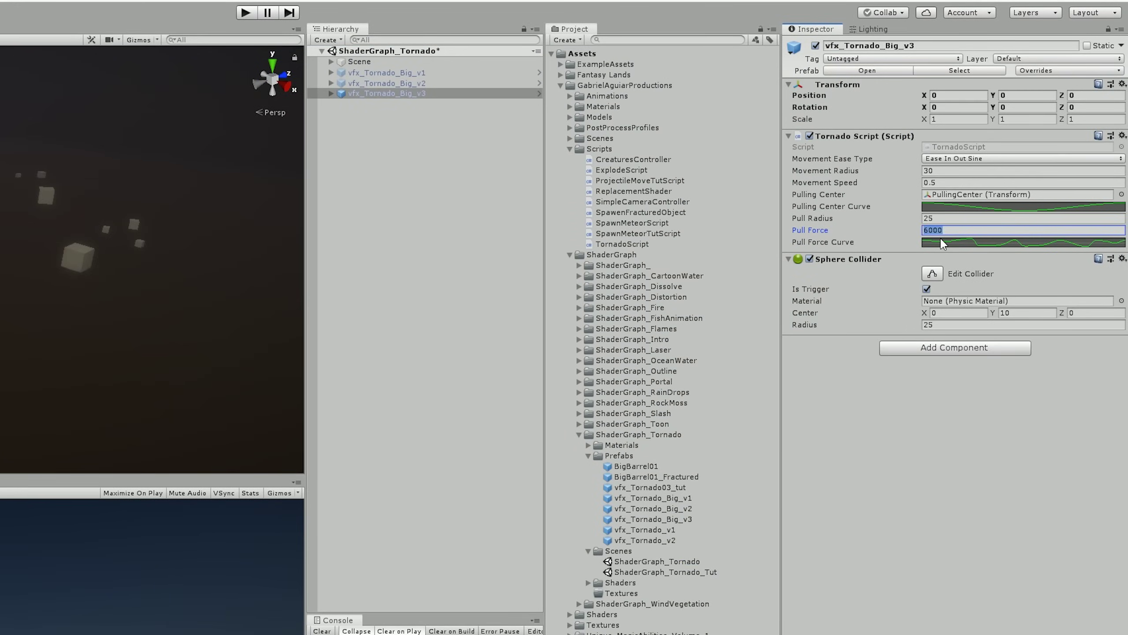
pyautogui.click(942, 242)
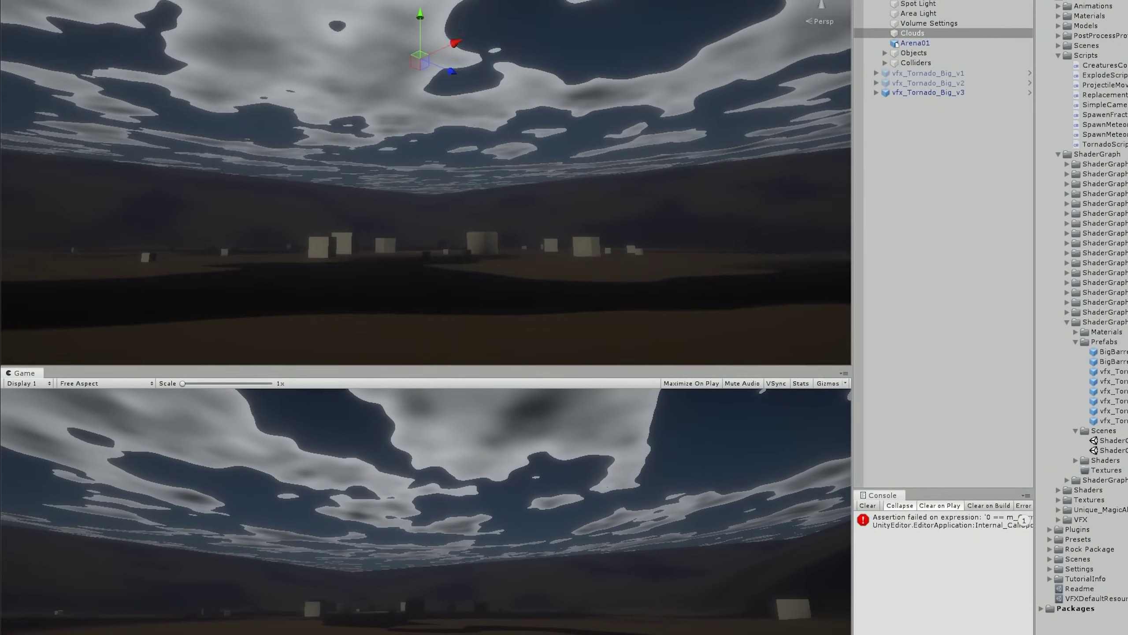
pyautogui.moveTo(759, 309); pyautogui.dragTo(812, 332, button='right')
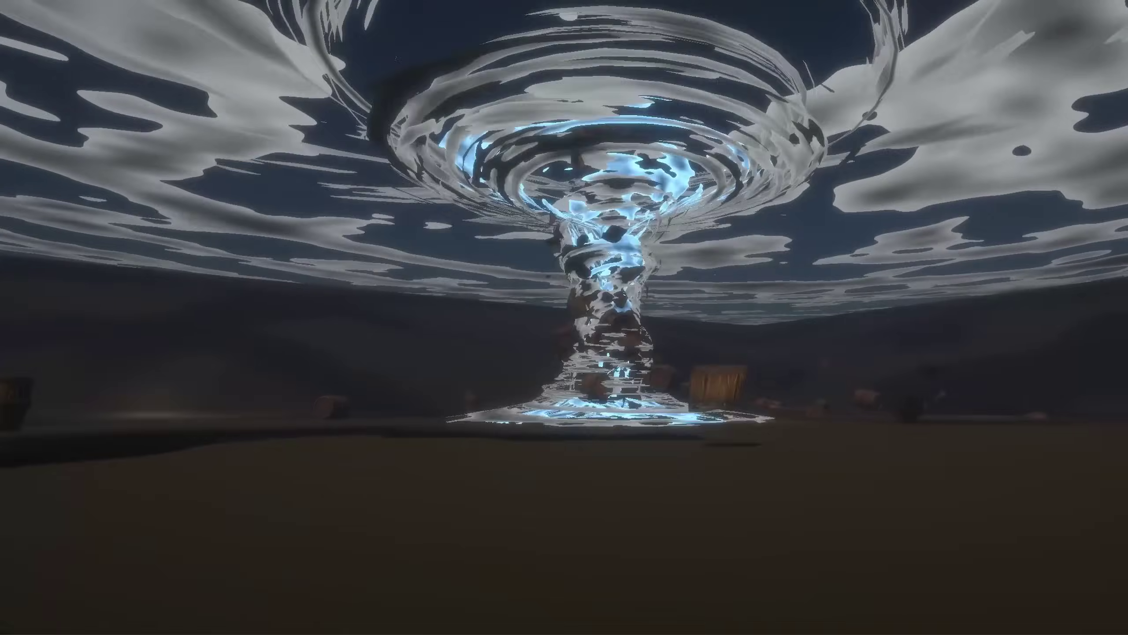